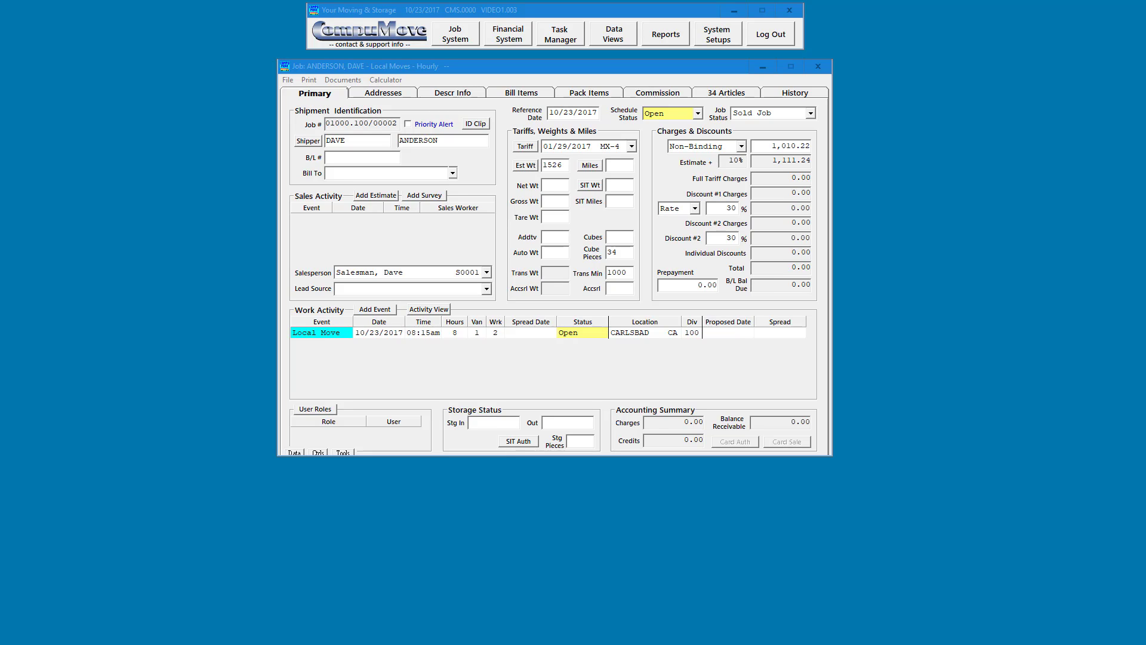
# Start a new claim with the pre-defined list of claim events from the job's claims history
pyautogui.click(781, 94)
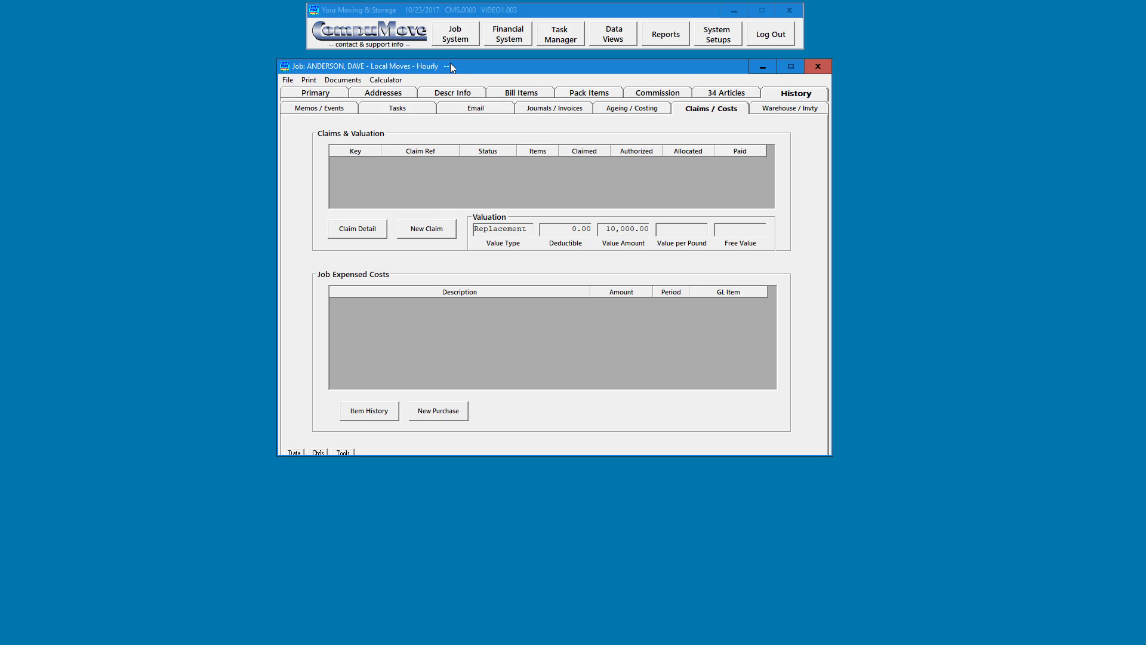
pyautogui.click(456, 35)
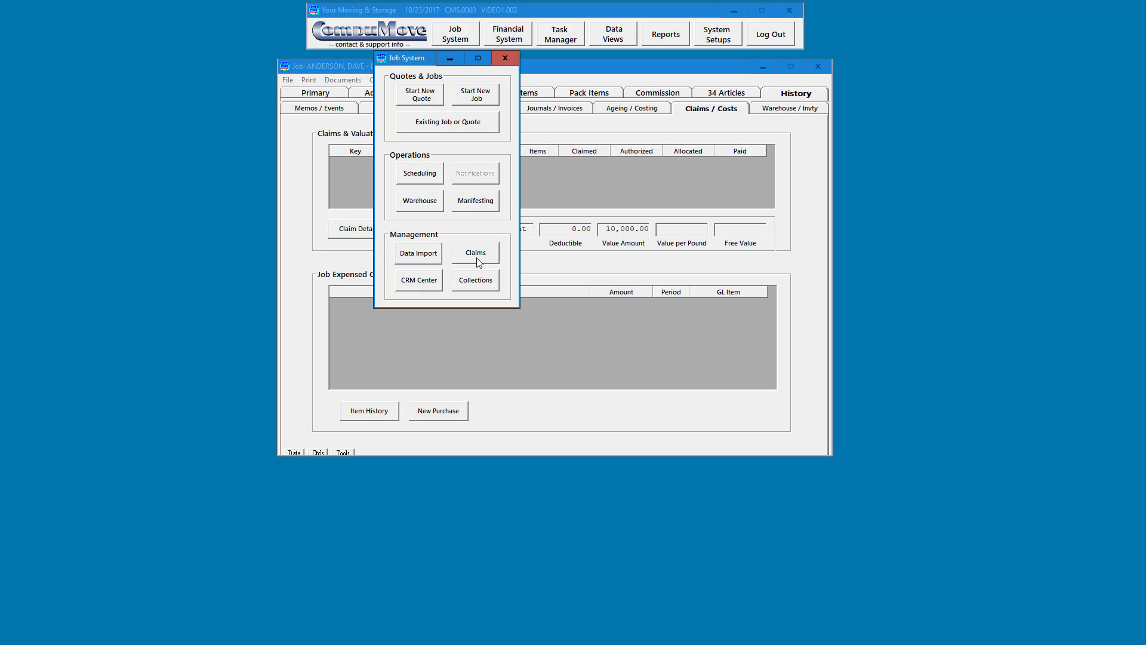
pyautogui.click(505, 59)
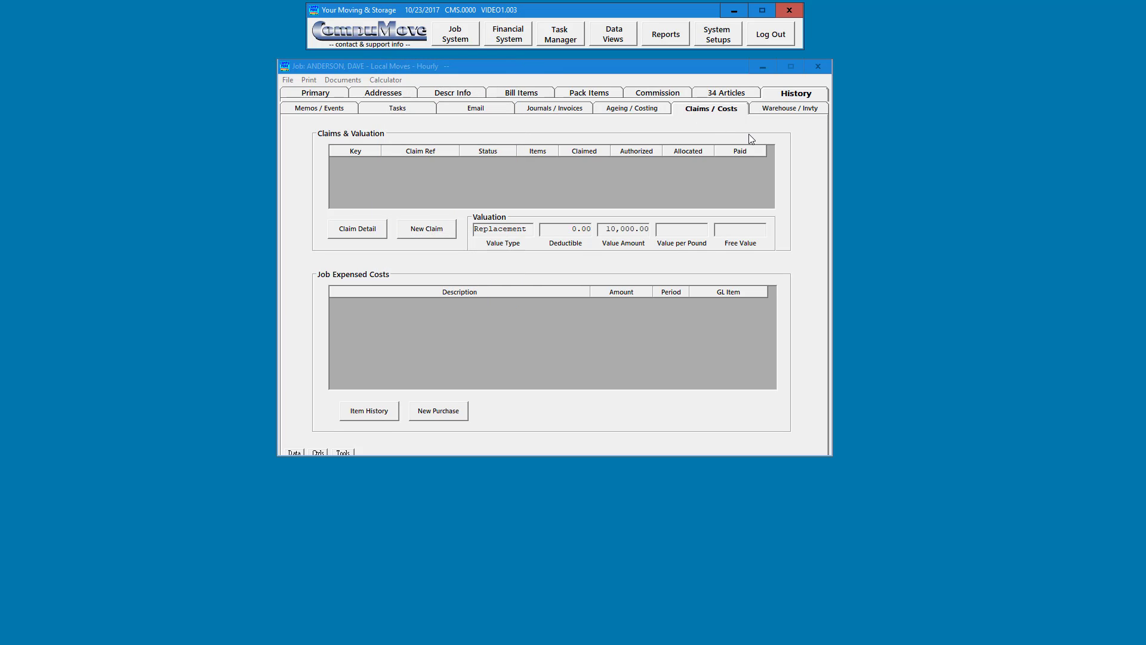
pyautogui.click(422, 228)
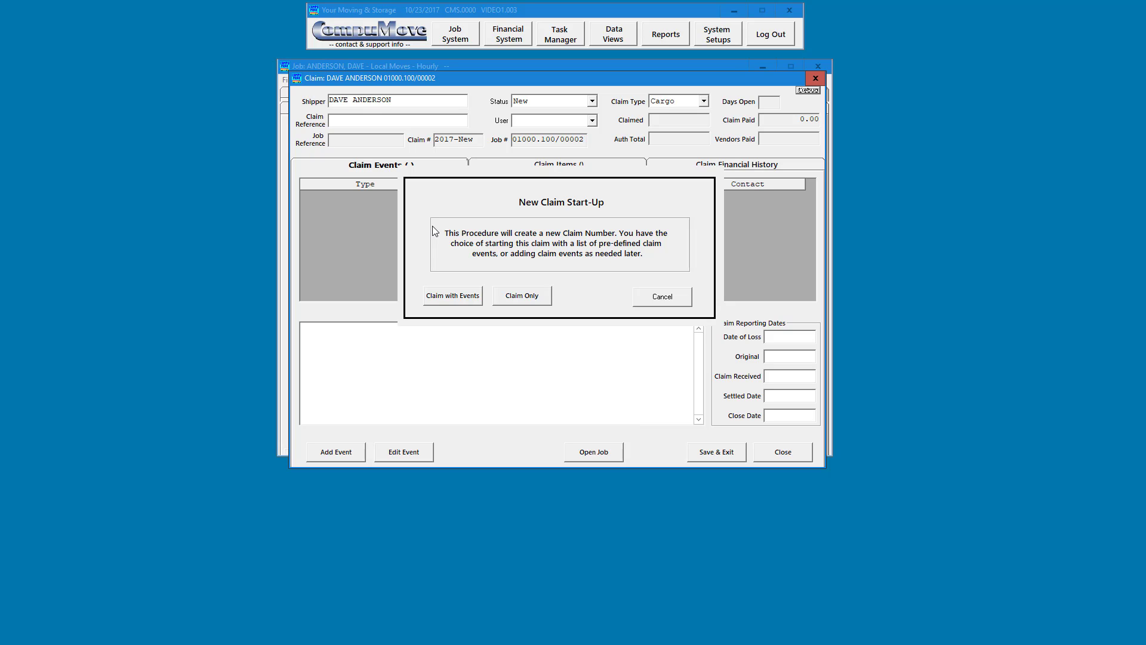
pyautogui.click(460, 300)
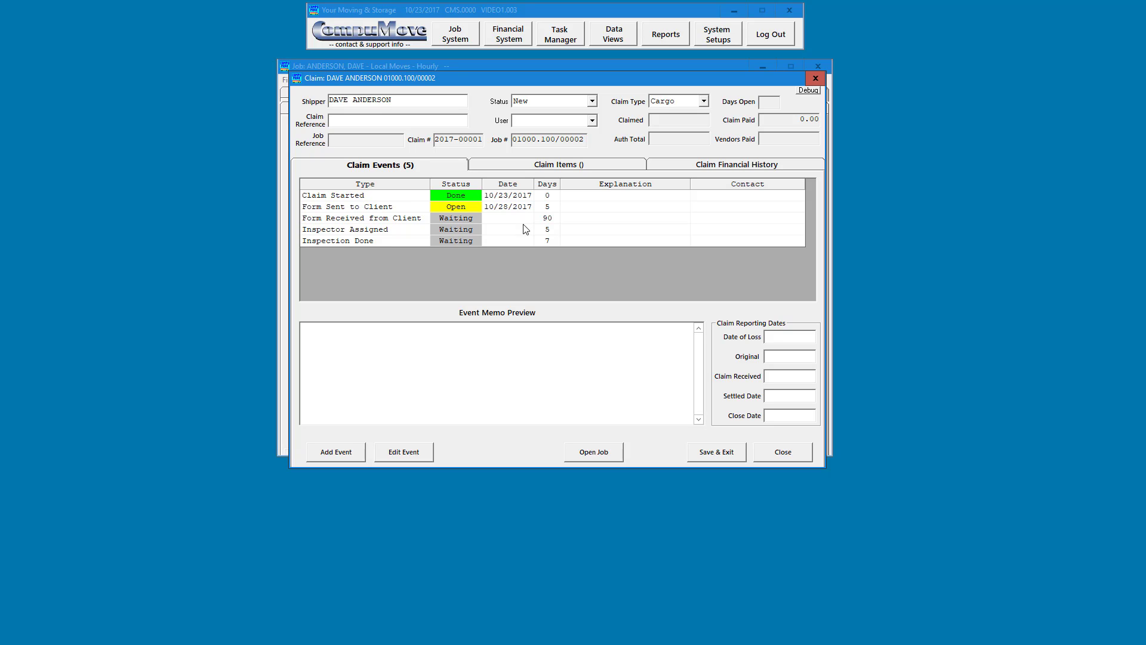
# Add a claim item described as Sofa with inventory number 7845
pyautogui.click(563, 166)
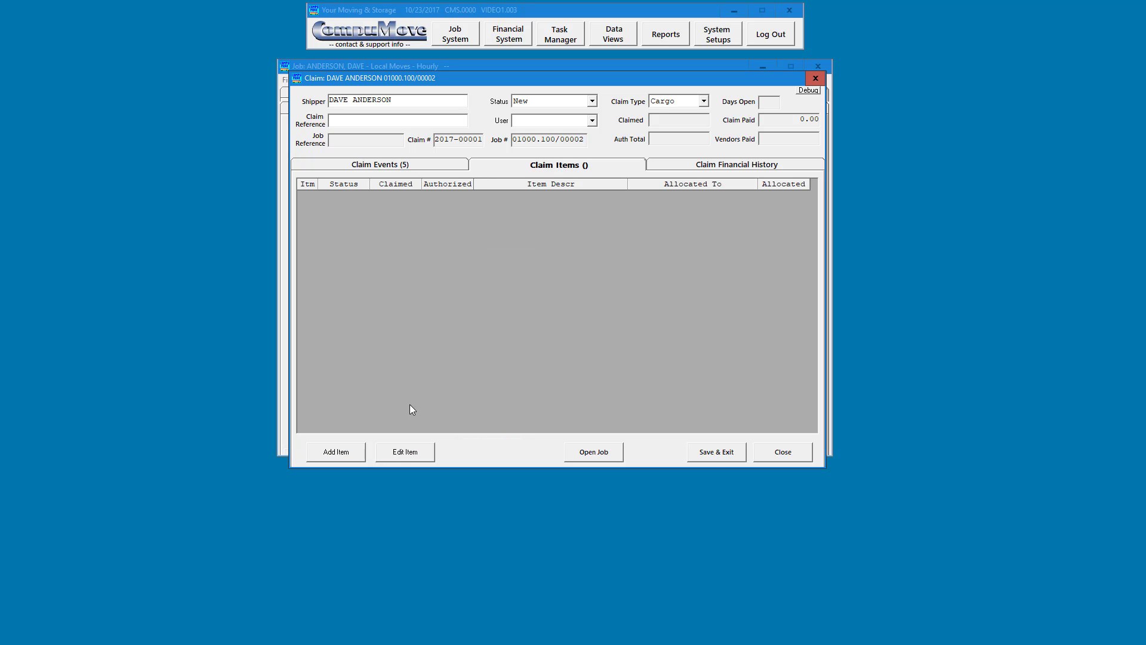
pyautogui.click(328, 455)
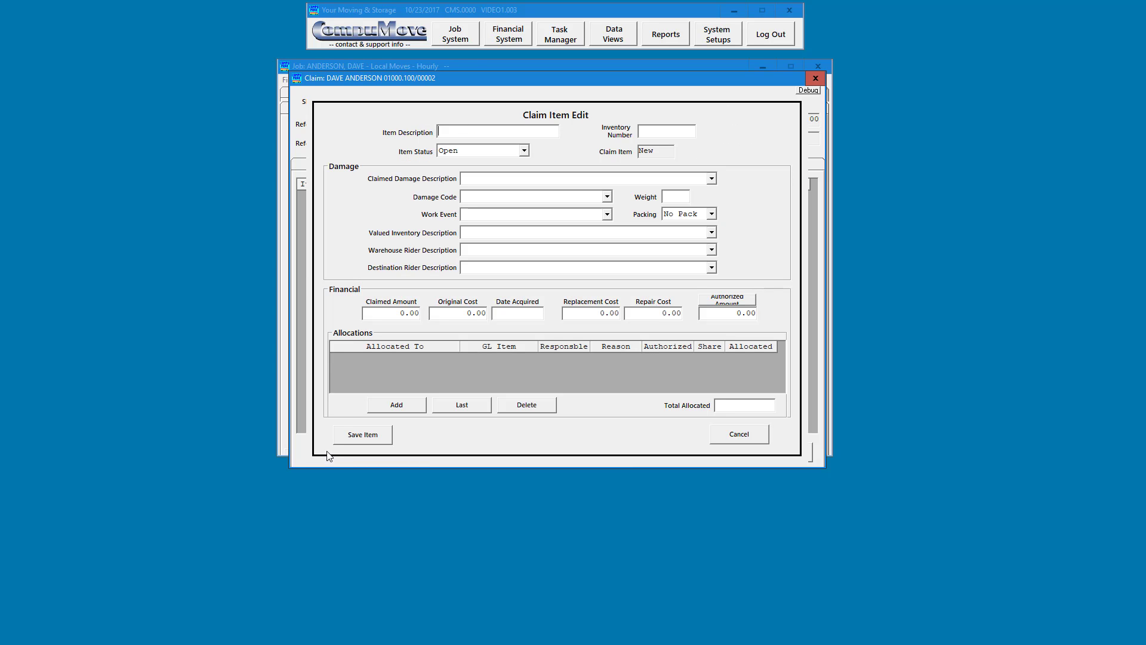
pyautogui.write('Sofa')
pyautogui.write('7845')
# Set the sofa's claimed damage description to "Scratched Left Leg" and its damage code to WD WHSE DMG
pyautogui.click(711, 179)
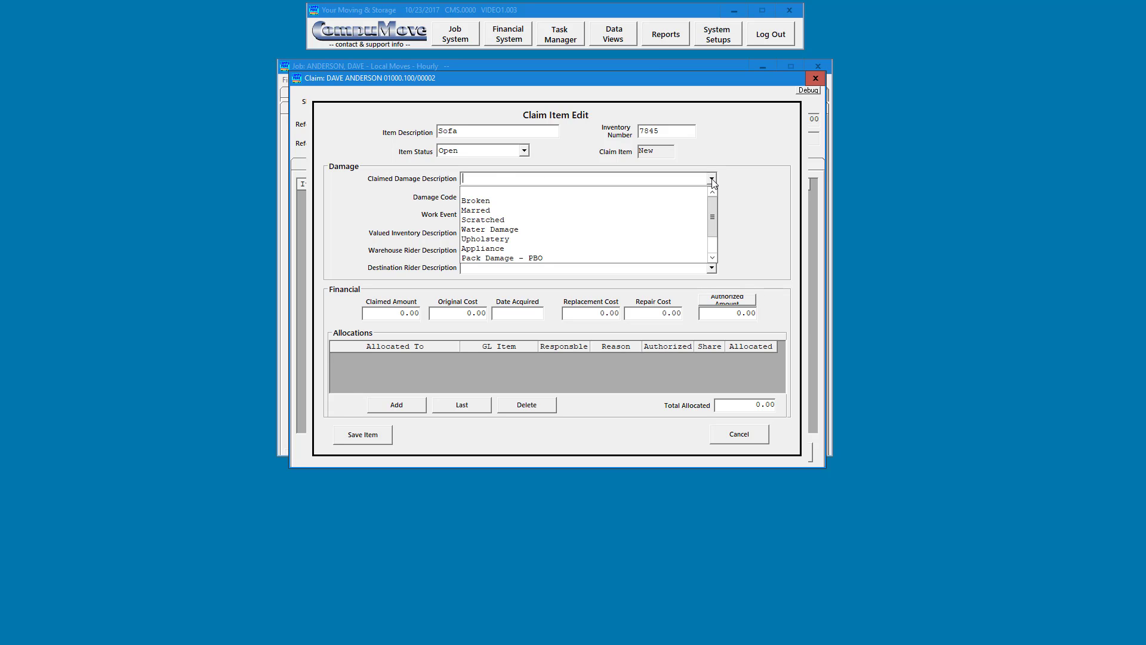
pyautogui.click(583, 220)
pyautogui.click(522, 178)
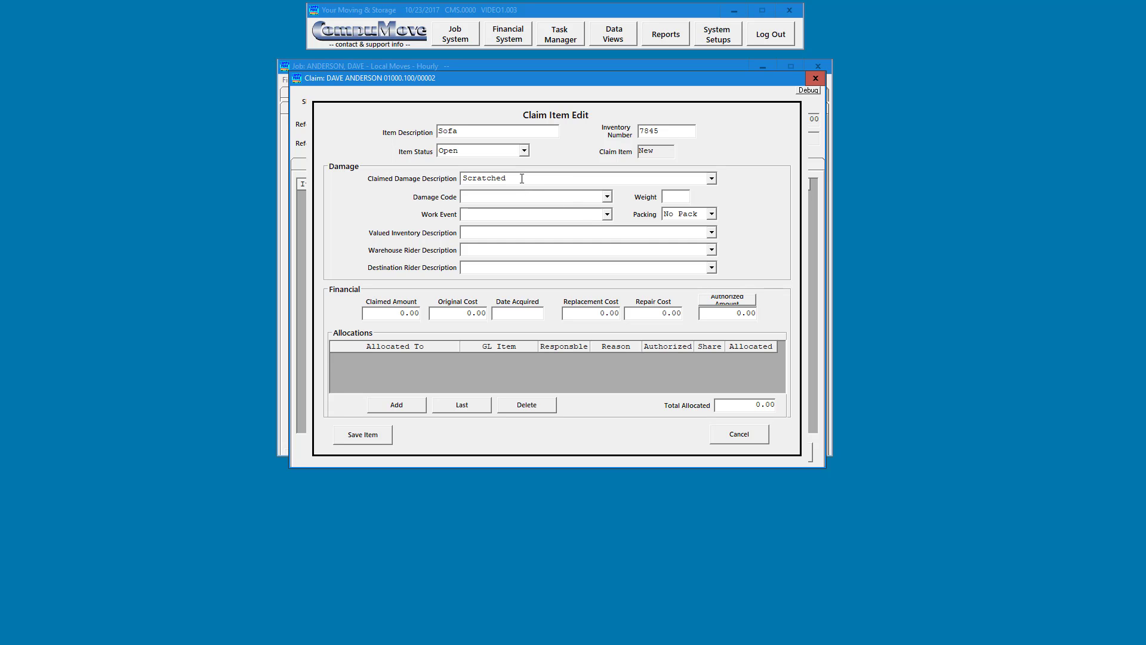
pyautogui.write('Left Leg')
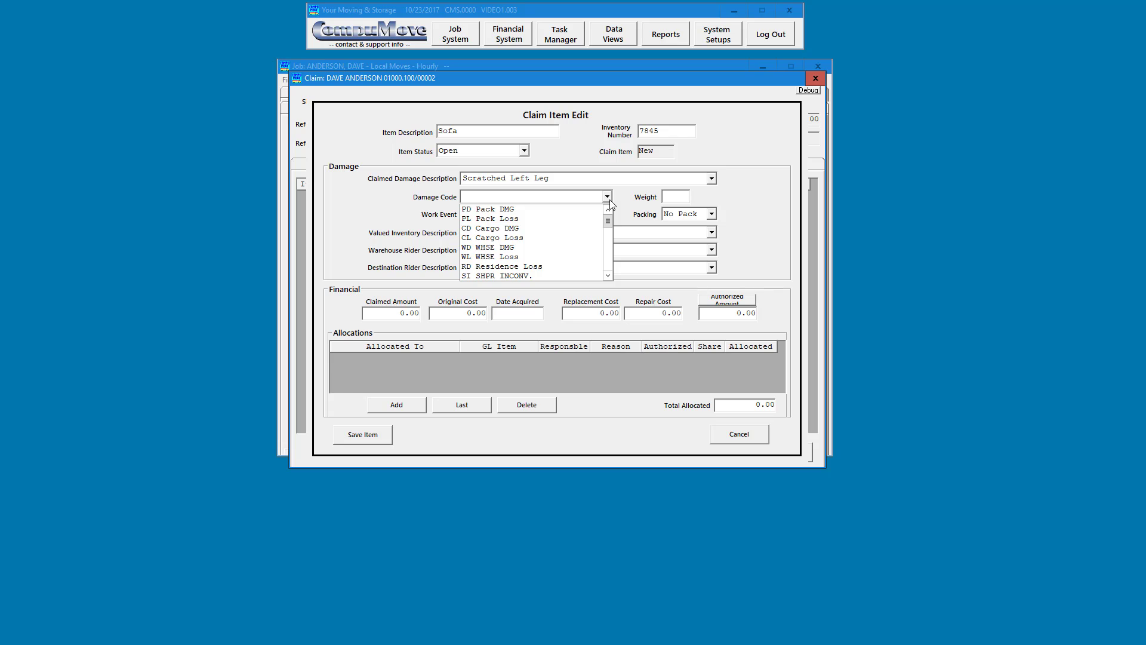
pyautogui.click(560, 247)
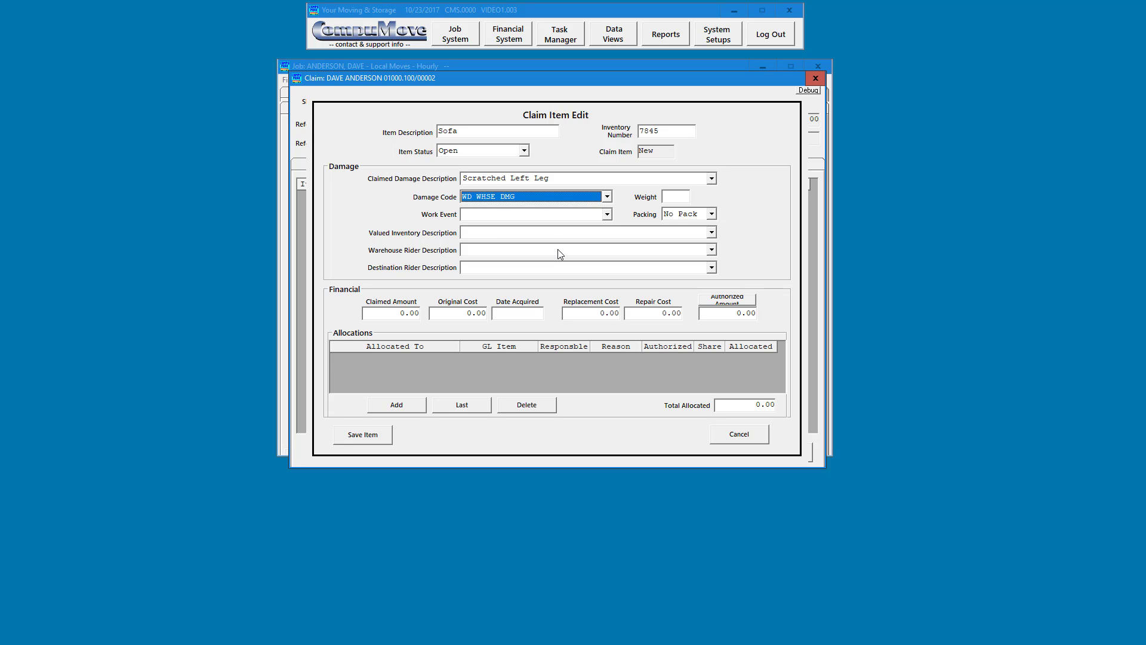
# Link the sofa's damage to the 10/23/2017 Local Move work event and enter "Scratched" as the valued inventory description
pyautogui.click(607, 215)
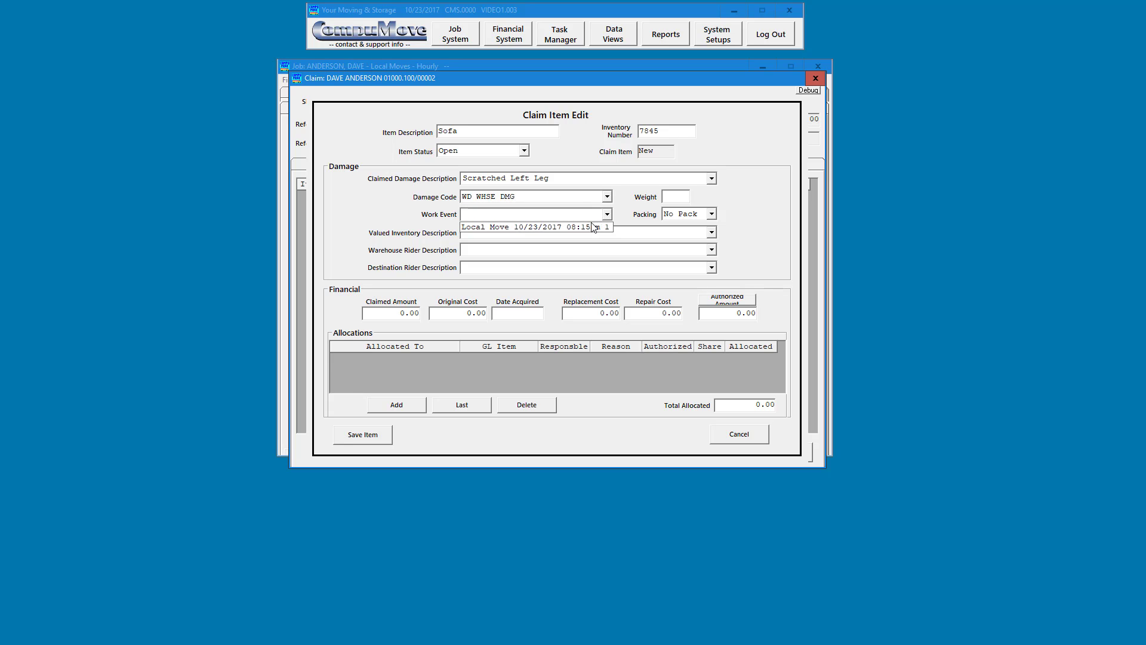
pyautogui.click(591, 228)
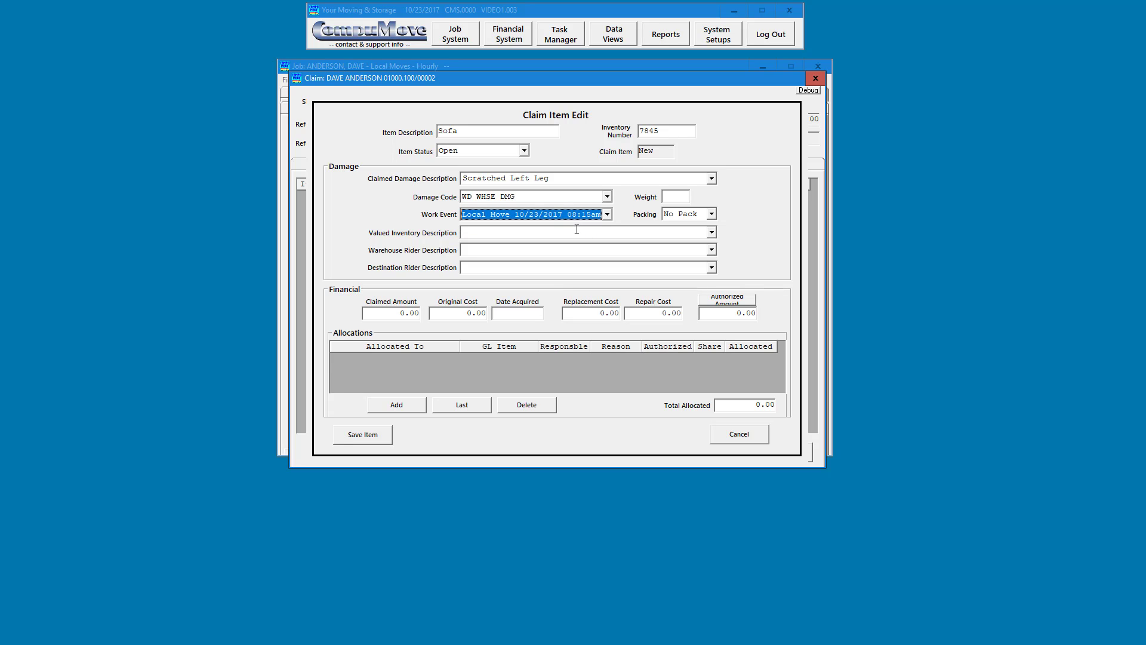
pyautogui.click(514, 233)
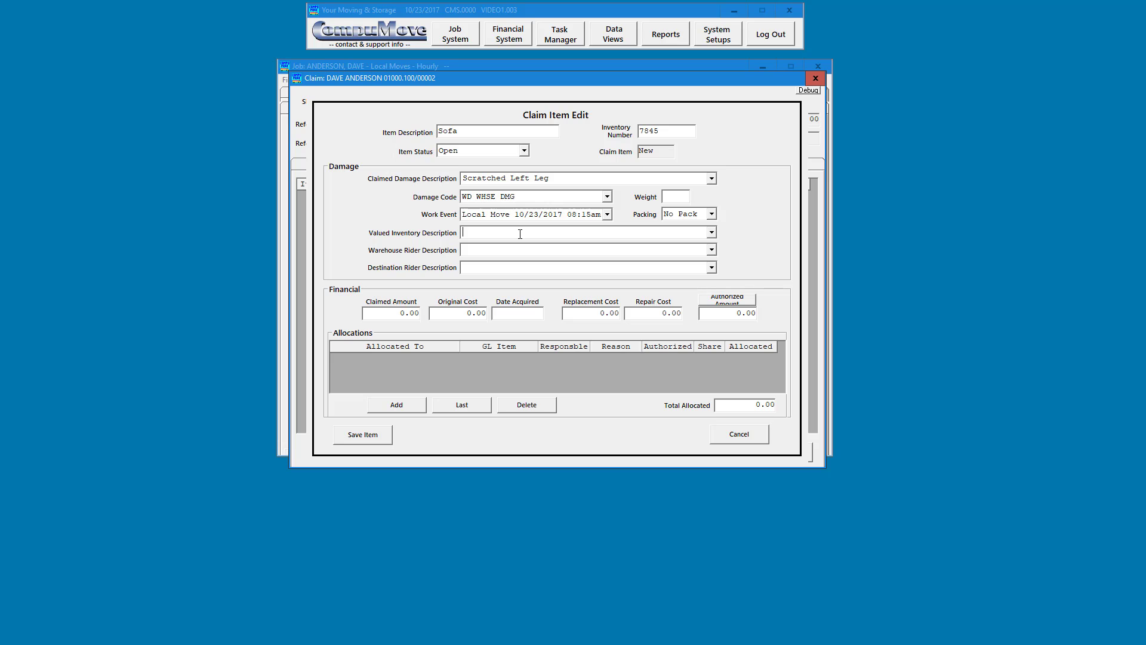
pyautogui.write('Scratched')
# Set the sofa's claimed amount to 1000 and leave its acquired date cleared
pyautogui.press('Tab')
pyautogui.press('Tab')
pyautogui.write('1000')
pyautogui.press('Tab')
pyautogui.click(528, 317)
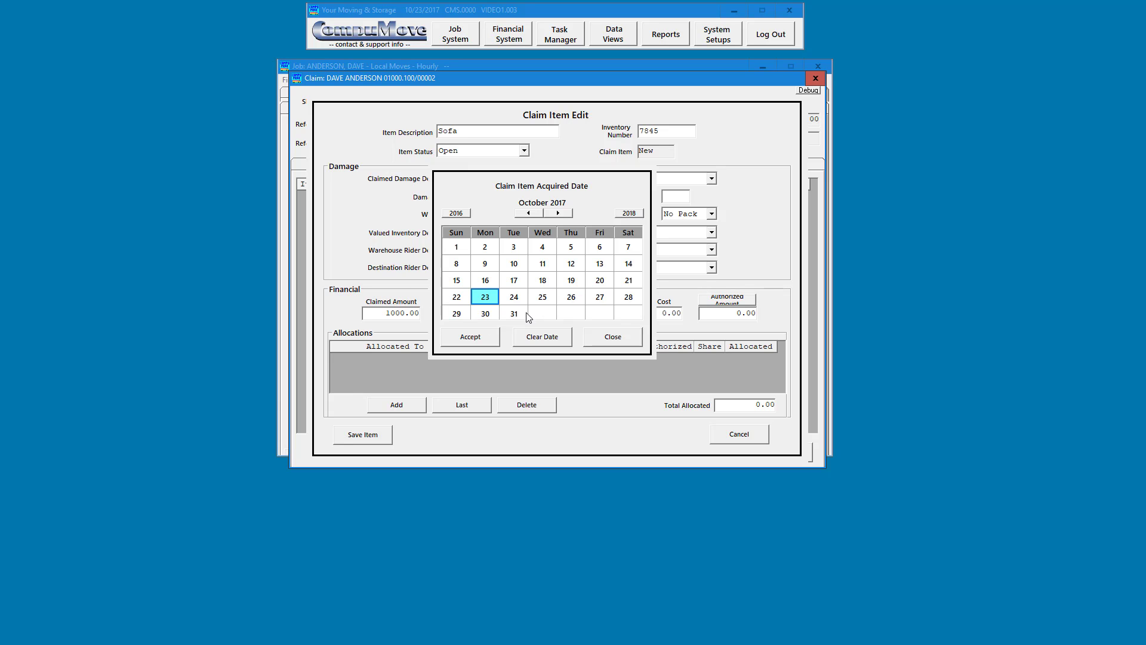
pyautogui.click(536, 334)
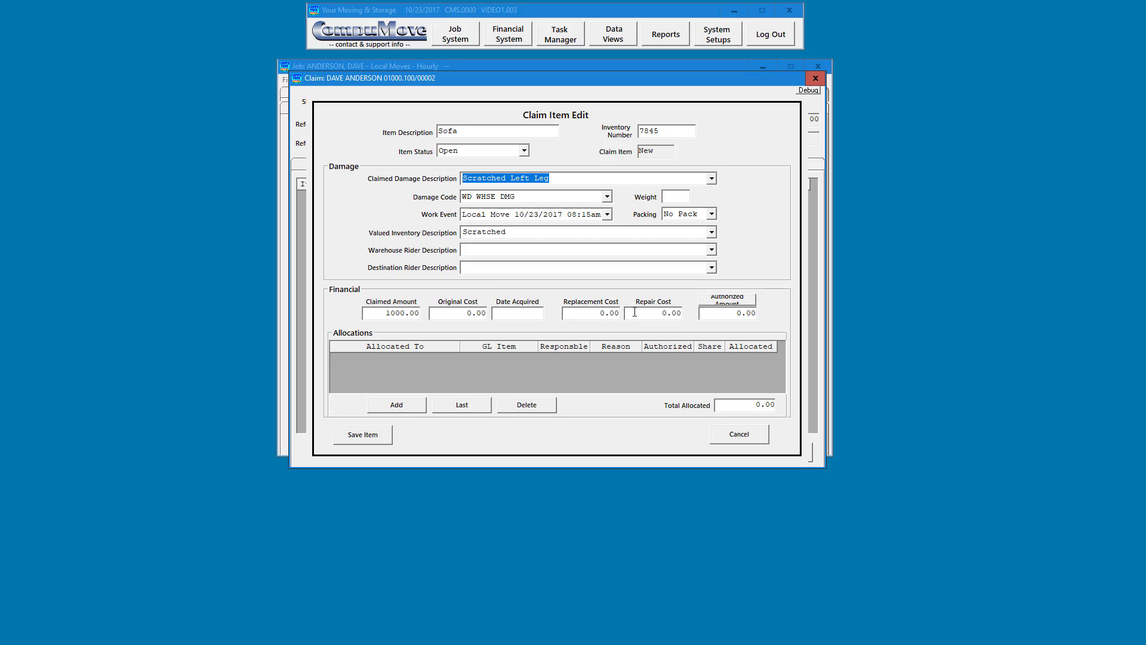
# Set the sofa's authorized amount to 250.00
pyautogui.click(710, 313)
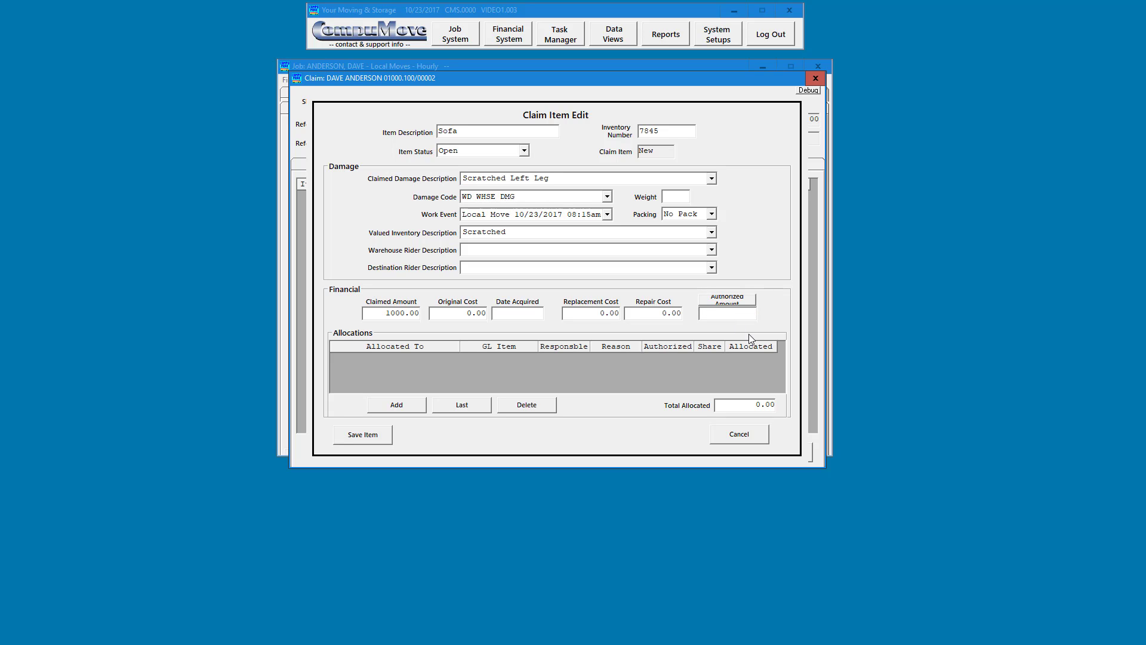
pyautogui.write('250.00')
pyautogui.press('Tab')
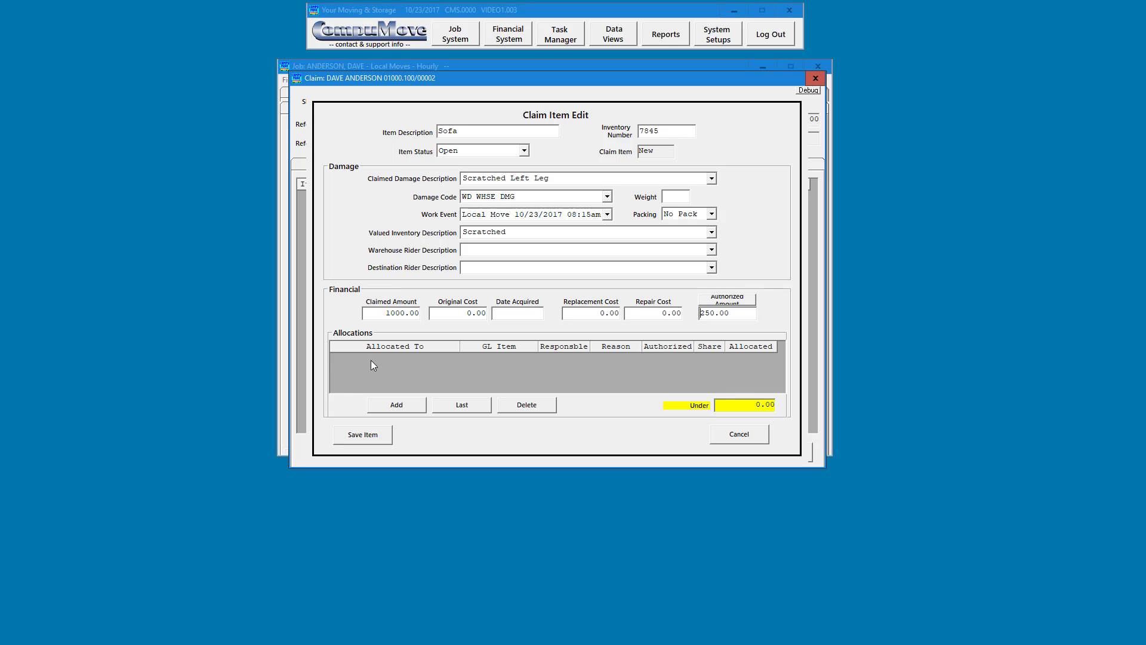
# Add an allocation of the sofa's authorized amount to CLAIMS EXPENSE with a share of 50
pyautogui.click(391, 407)
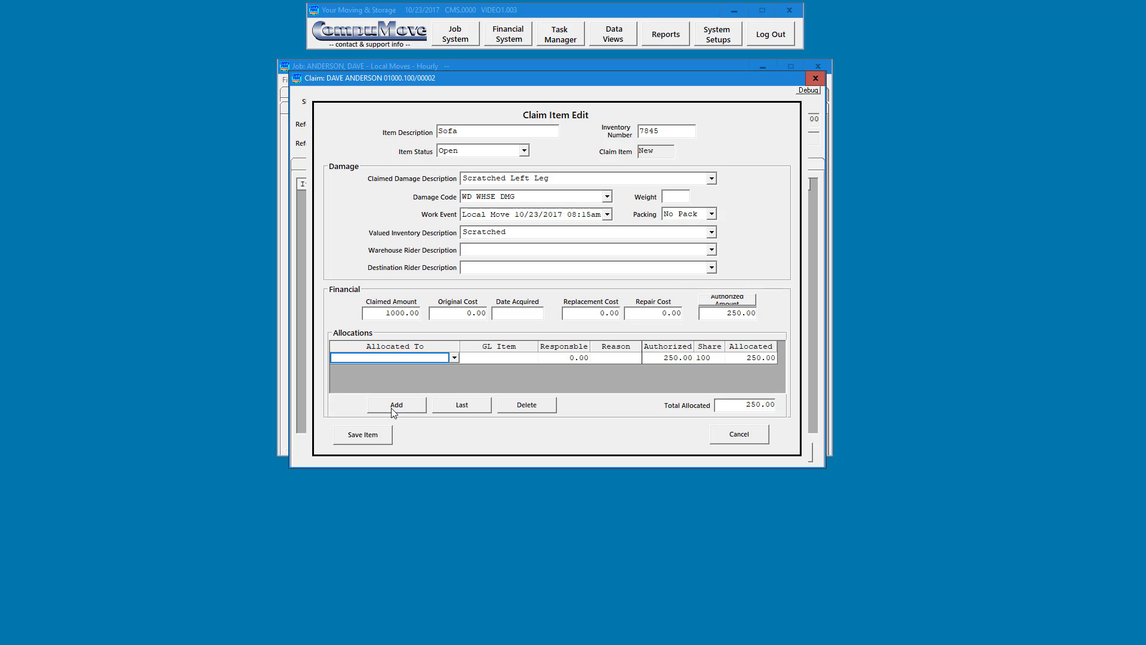
pyautogui.click(454, 359)
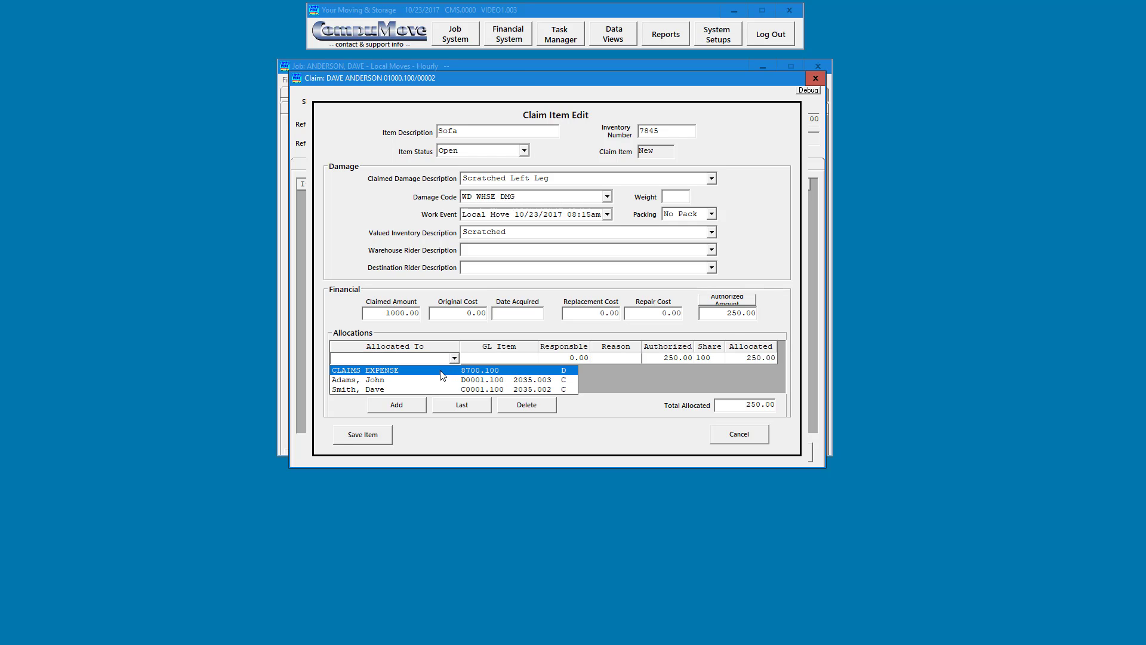
pyautogui.click(443, 371)
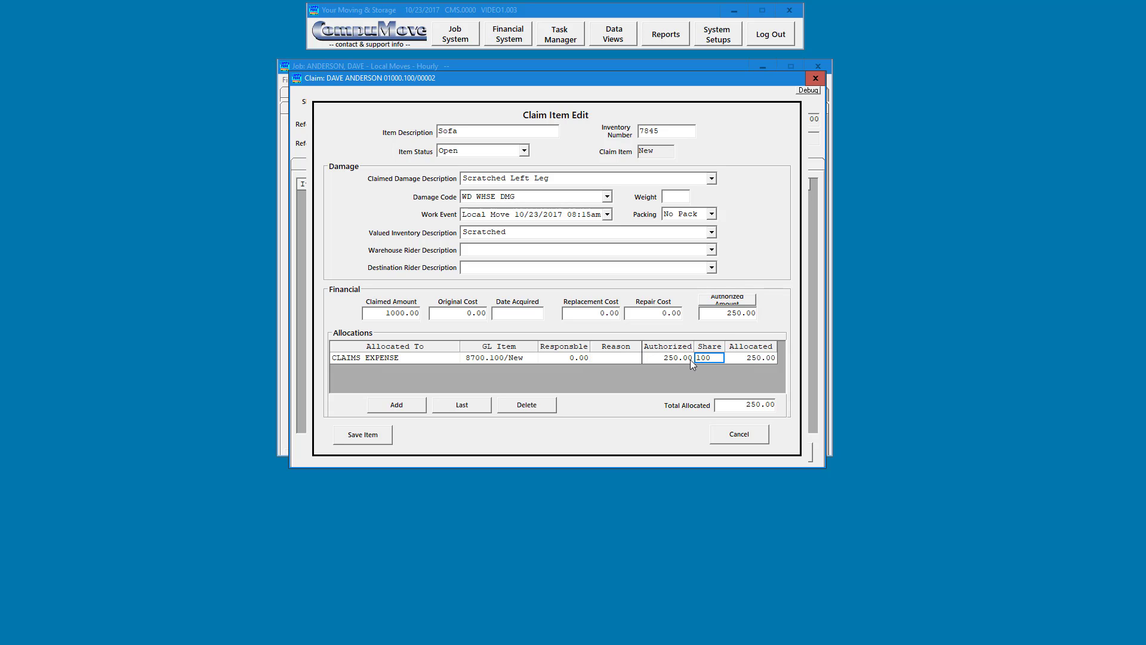
pyautogui.write('50')
pyautogui.press('Return')
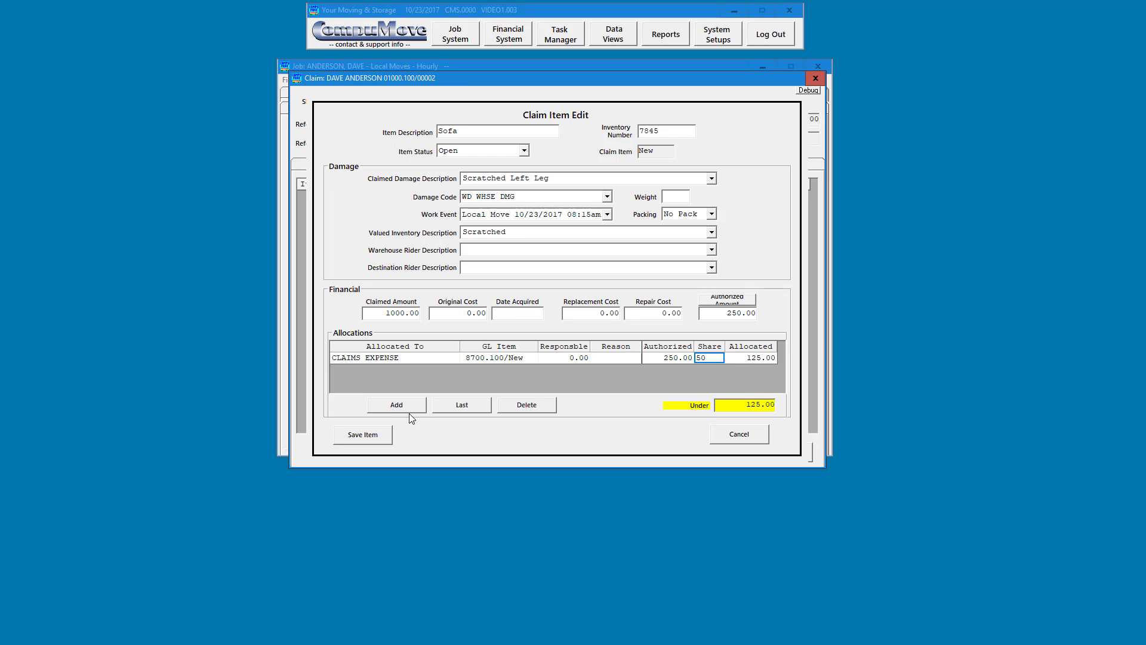
# Allocate the remaining share of the sofa claim to the first listed worker and save the item
pyautogui.click(385, 411)
pyautogui.click(453, 369)
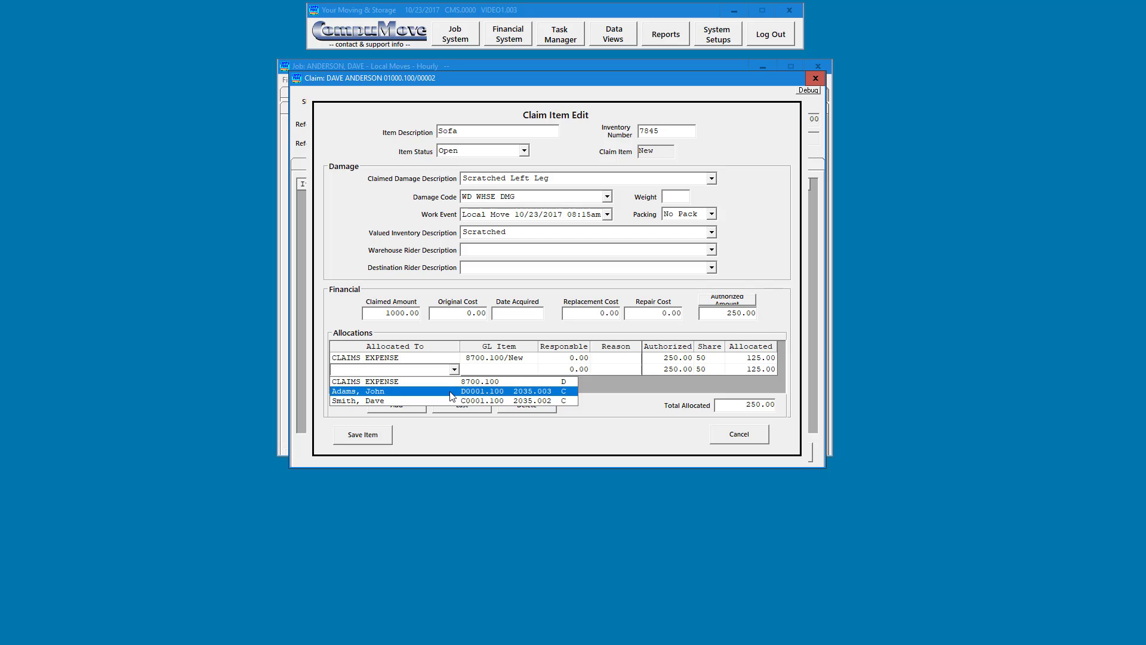
pyautogui.click(452, 392)
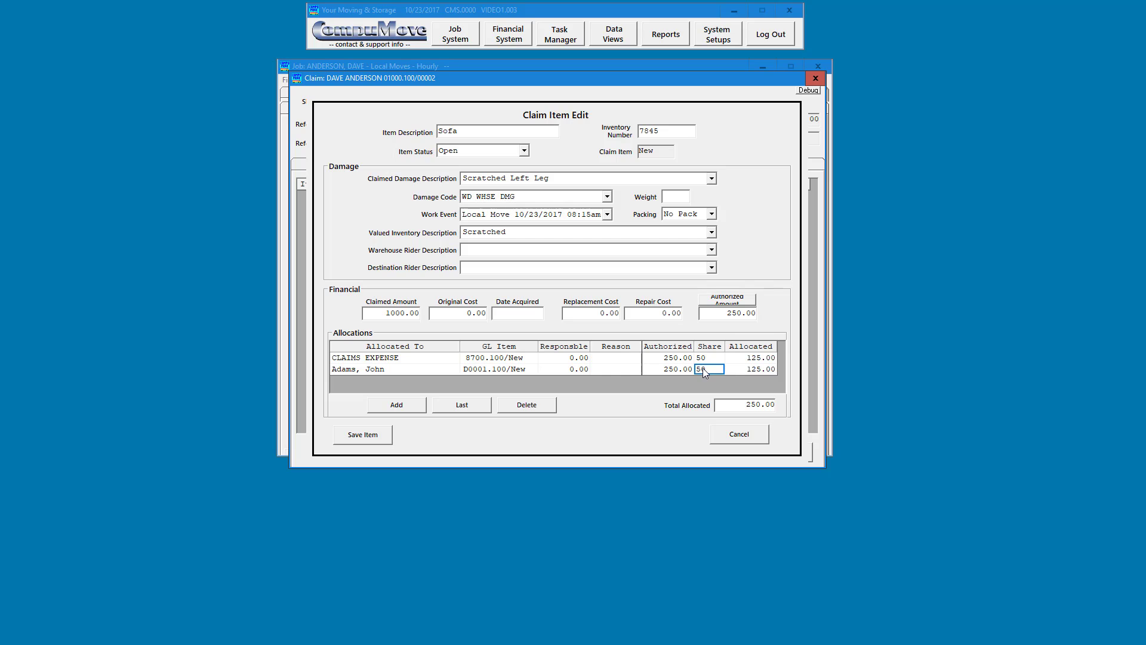
pyautogui.click(745, 361)
pyautogui.click(745, 373)
pyautogui.click(361, 440)
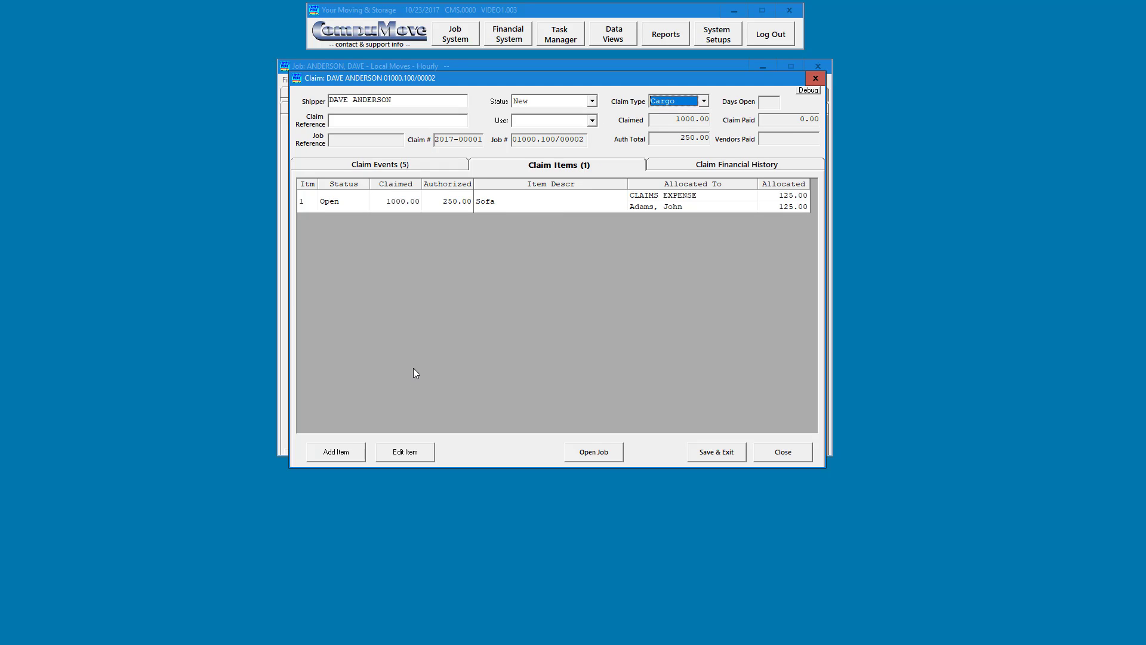
# Add a second claim item described as Chair with inventory number 7845454
pyautogui.click(343, 455)
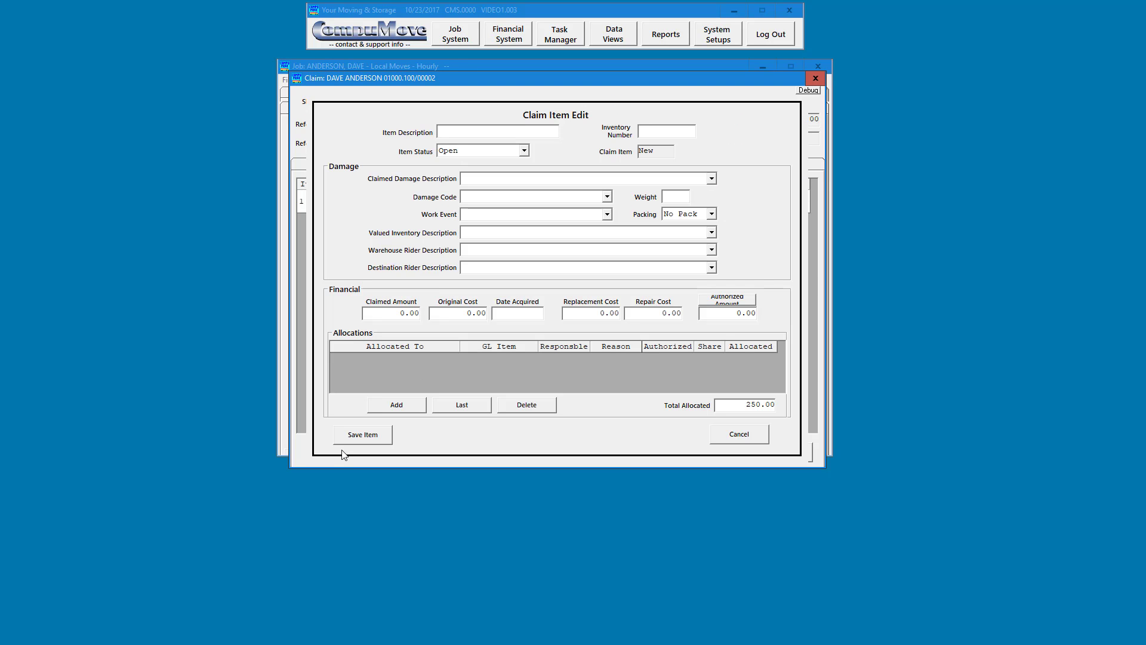
pyautogui.write('Chair')
pyautogui.write('7845454')
pyautogui.press('Tab')
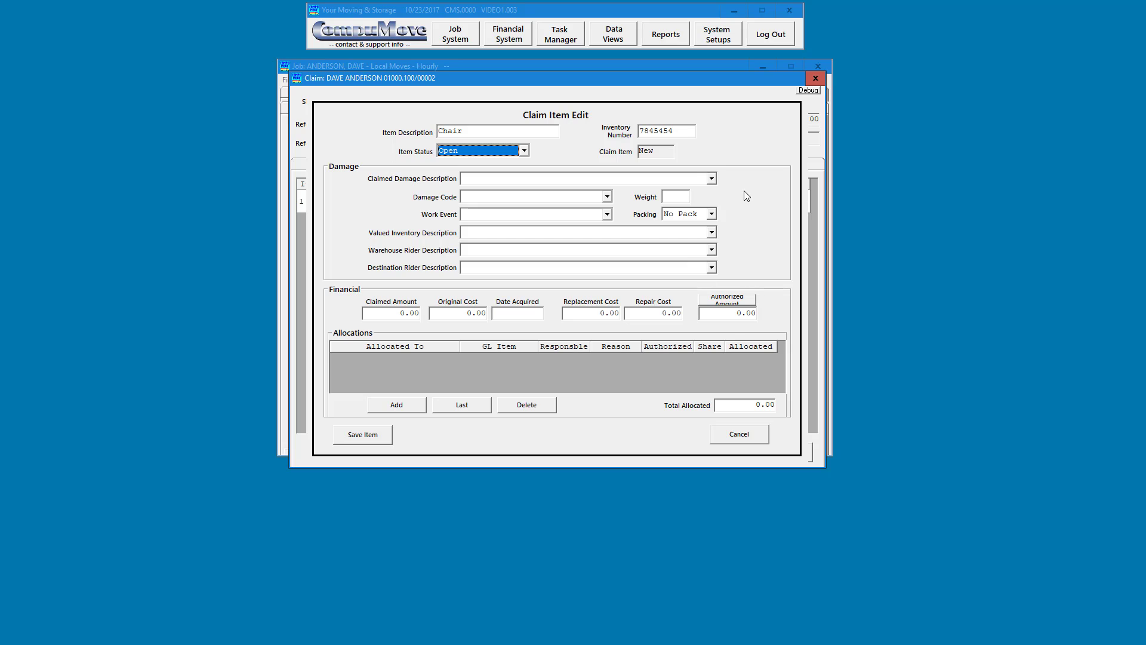
# Record the chair's damage as Upholstery with code WD WHSE DMG, linked to the 10/23/2017 Local Move work event
pyautogui.click(711, 178)
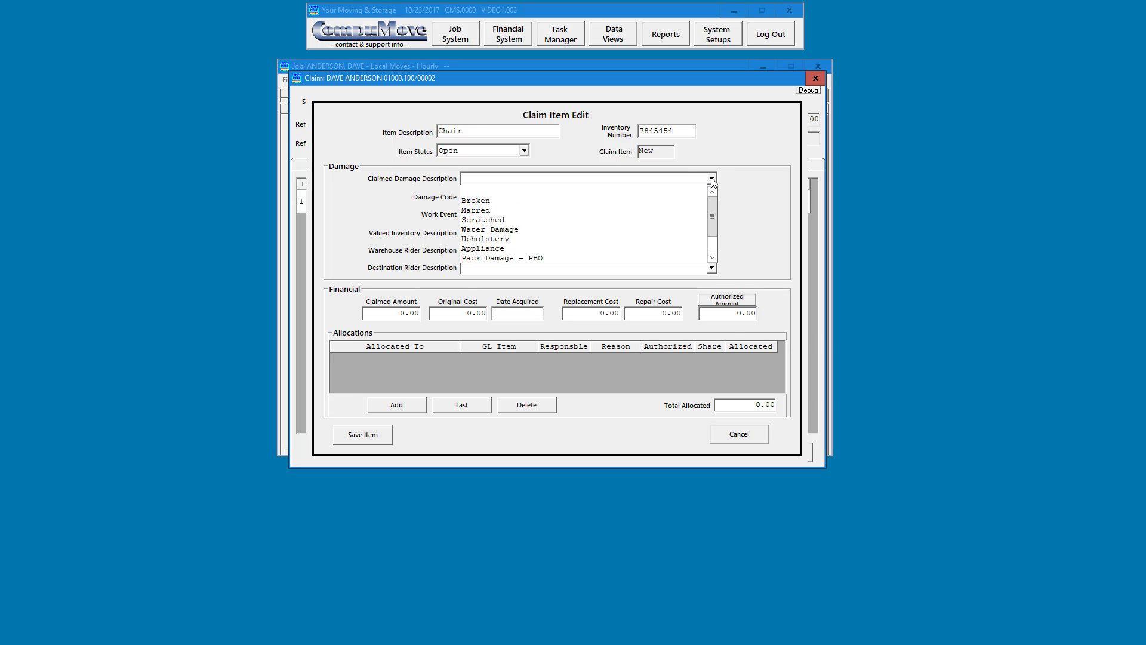
pyautogui.click(503, 240)
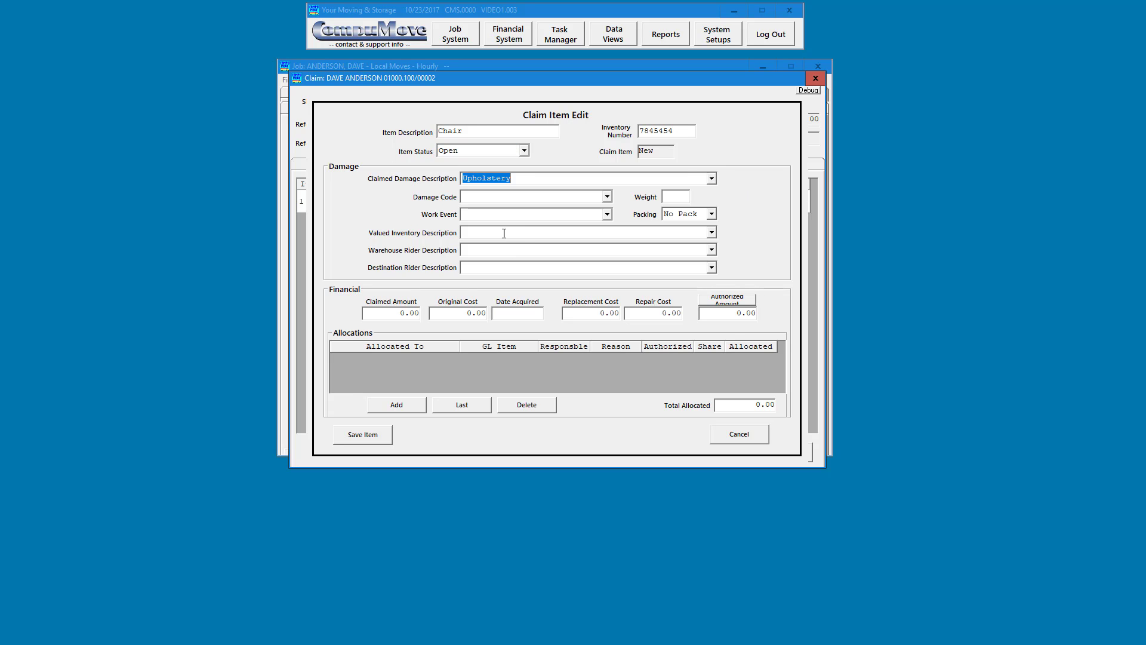
pyautogui.click(505, 197)
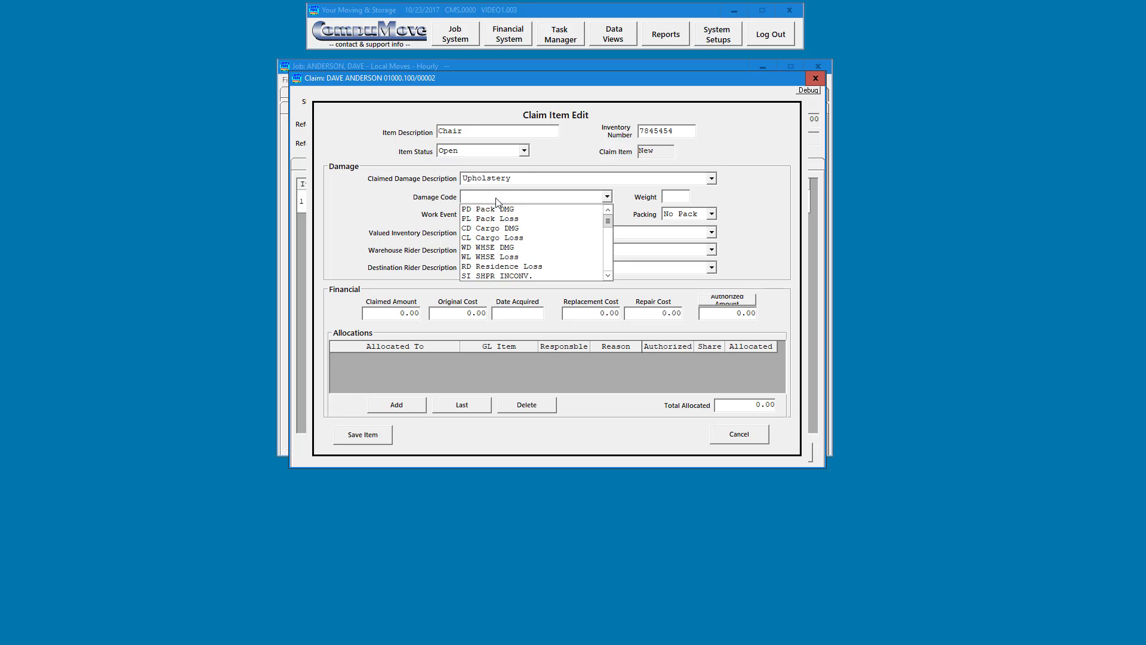
pyautogui.click(498, 248)
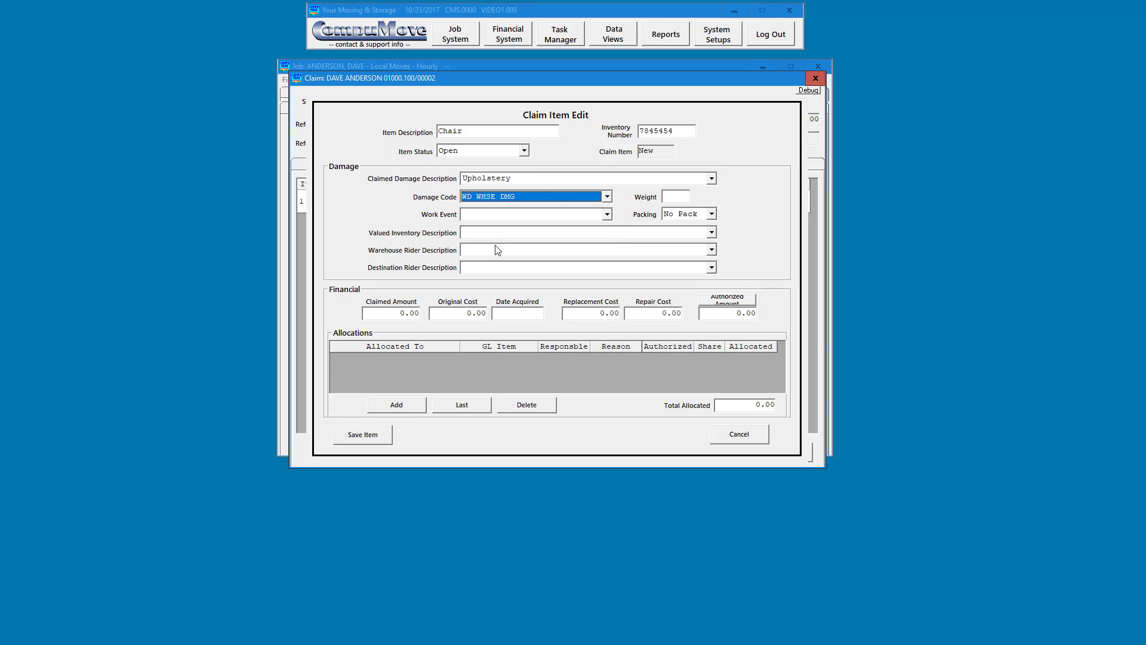
pyautogui.click(503, 215)
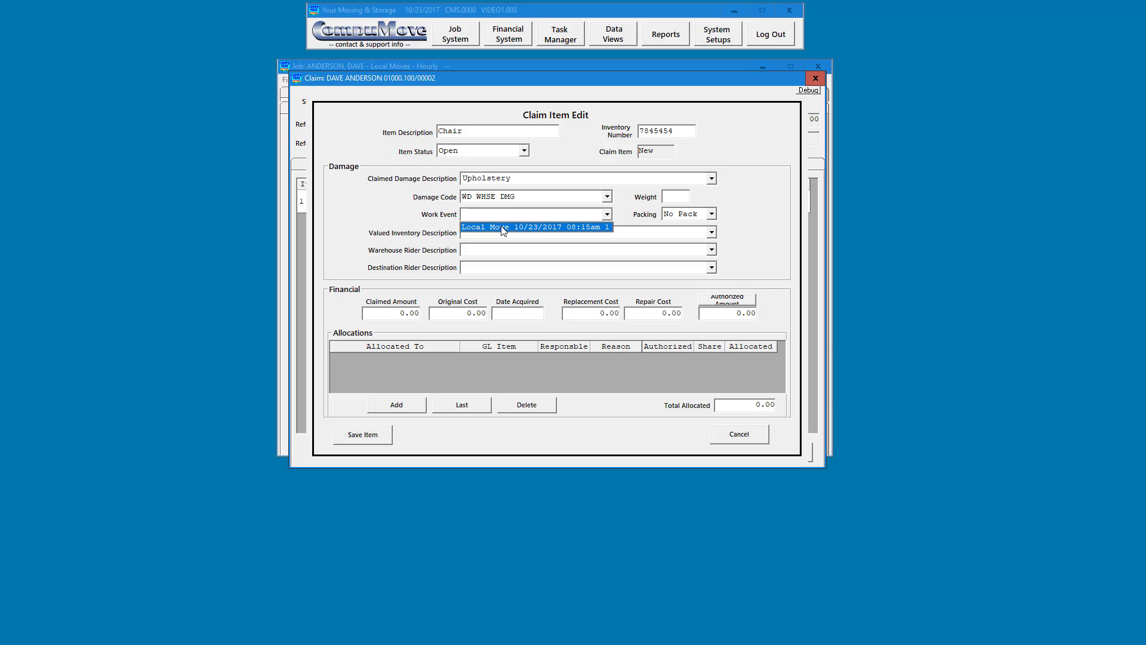
pyautogui.click(502, 229)
# Set the chair's claimed amount to 500.00 and authorize the full claimed amount
pyautogui.click(413, 314)
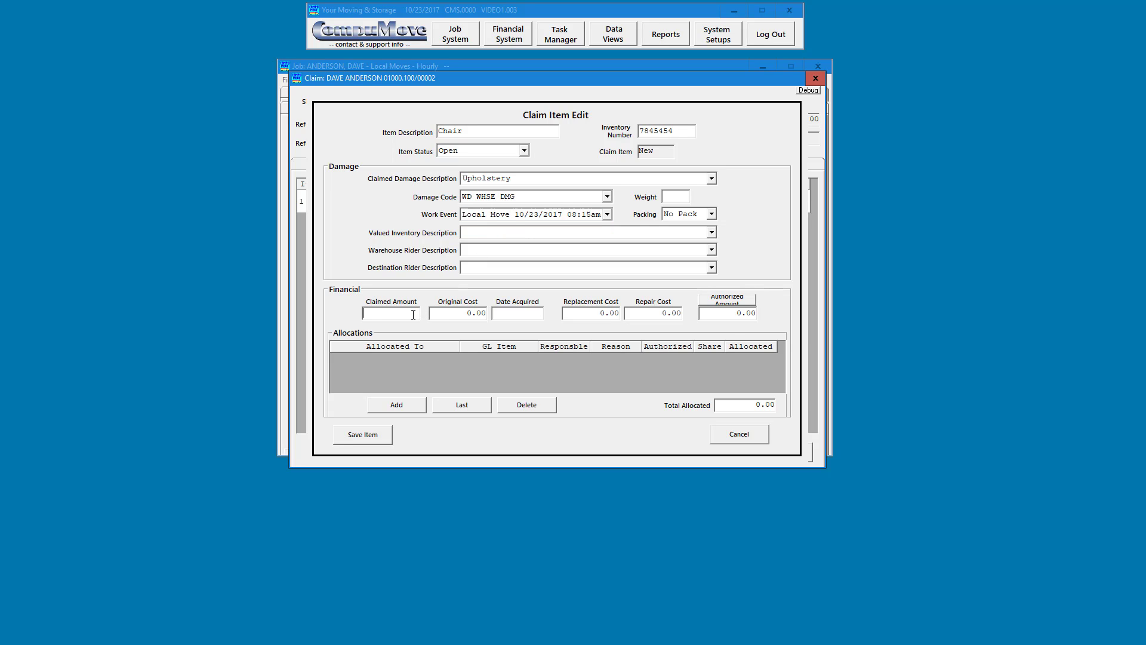
pyautogui.write('500.00')
pyautogui.press('Tab')
pyautogui.click(741, 301)
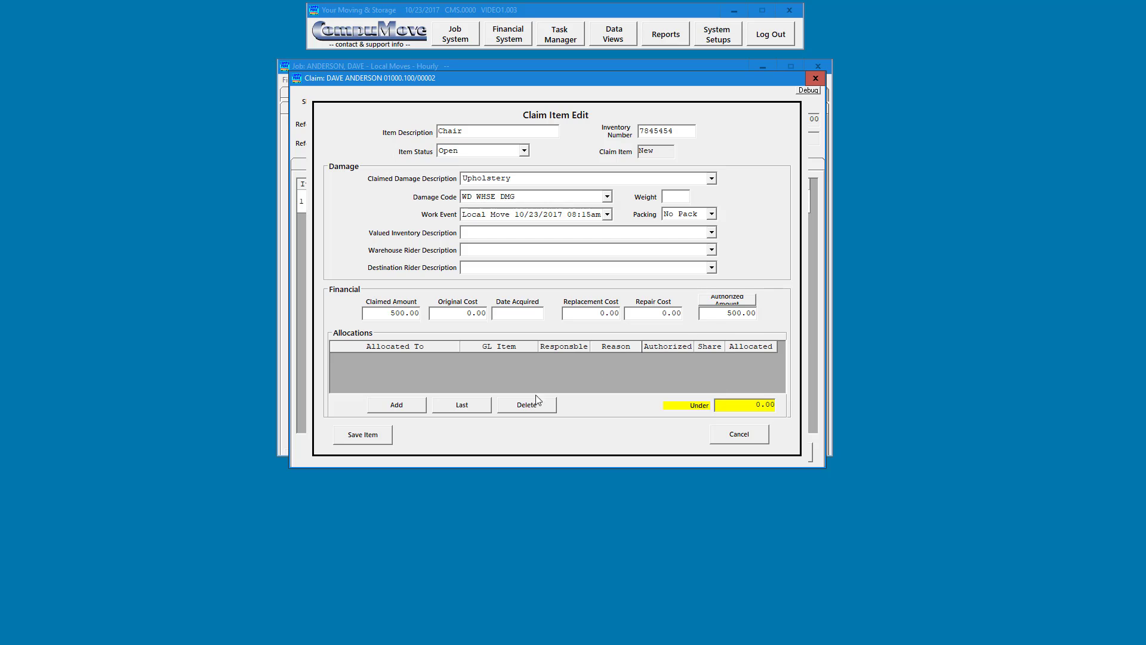
# Allocate 100 percent of the chair's authorized amount to the first listed worker and save the item
pyautogui.click(386, 409)
pyautogui.click(456, 357)
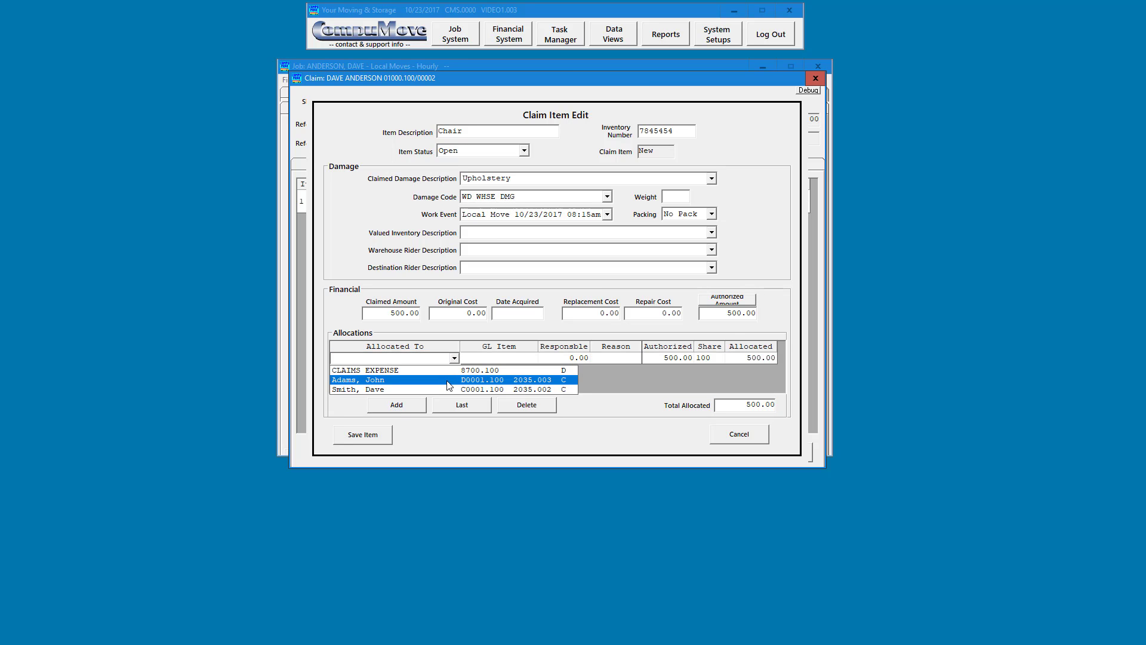
pyautogui.click(447, 380)
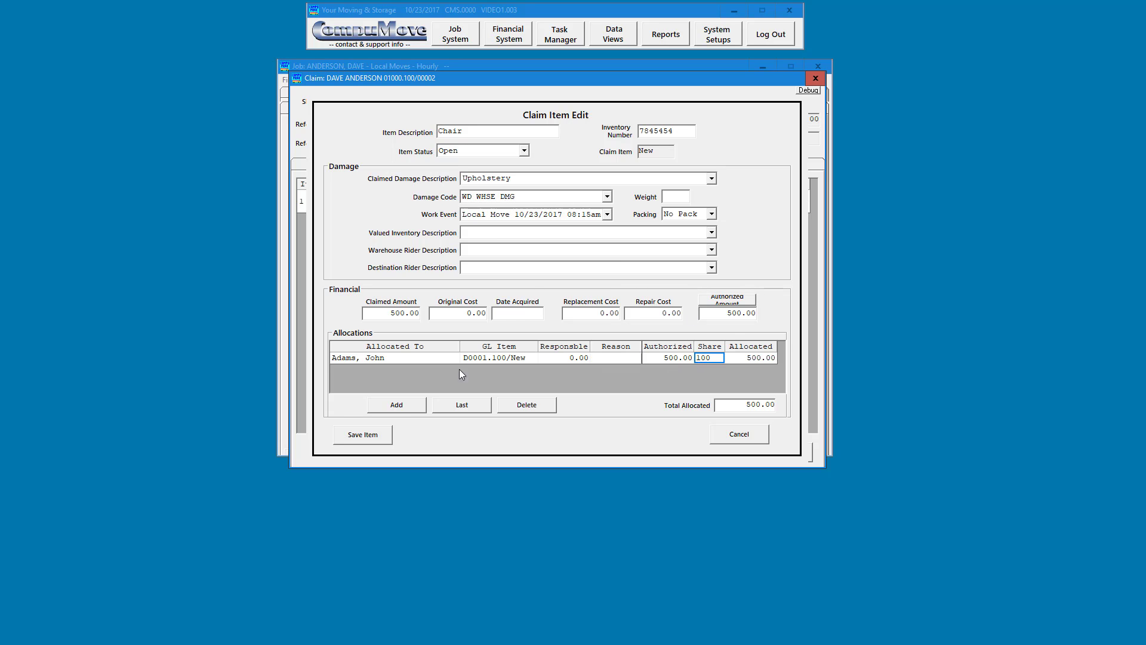
pyautogui.click(370, 434)
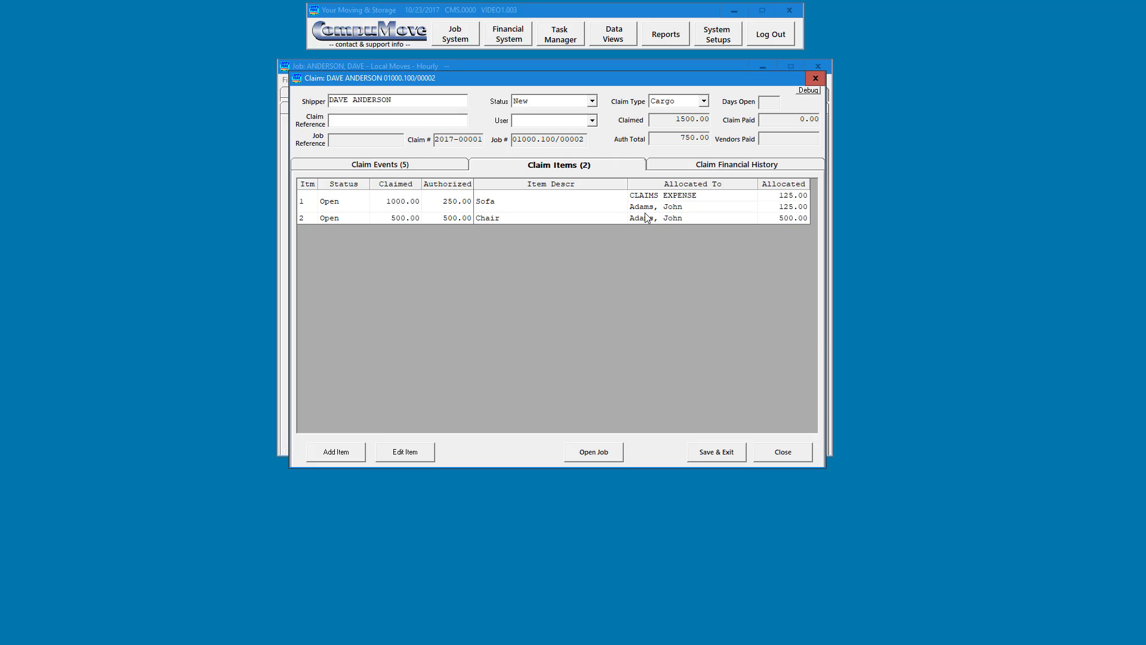
# Examine how the sofa and chair amounts are allocated in the item list and in the claim's financial history
pyautogui.click(523, 203)
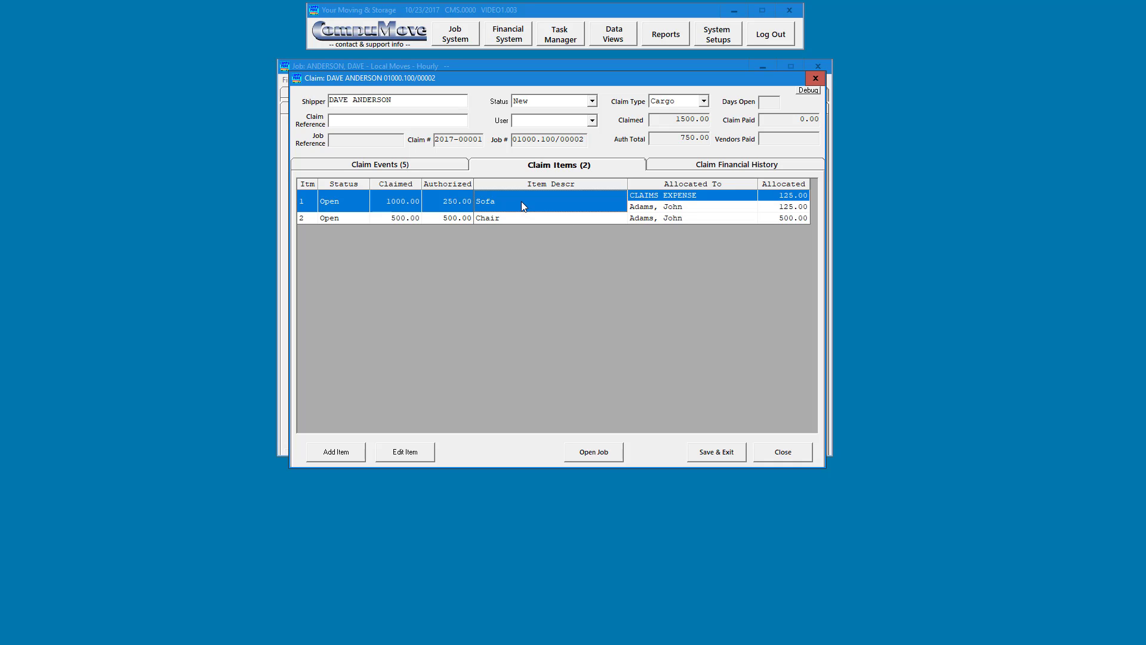
pyautogui.click(741, 207)
pyautogui.click(739, 197)
pyautogui.click(737, 207)
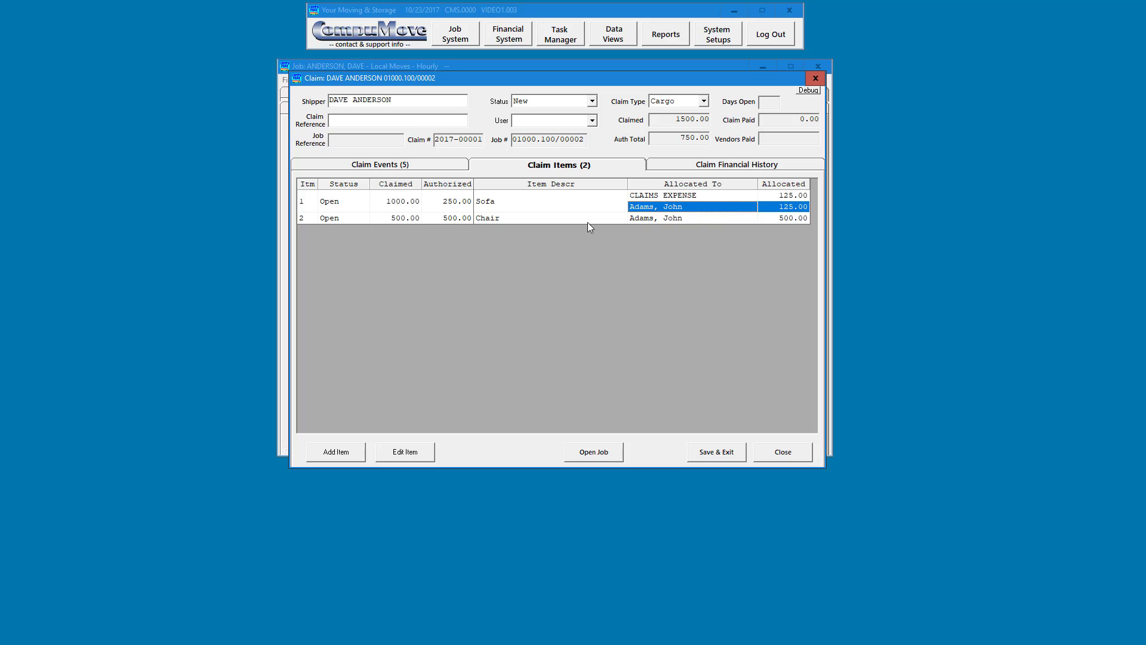
pyautogui.click(551, 219)
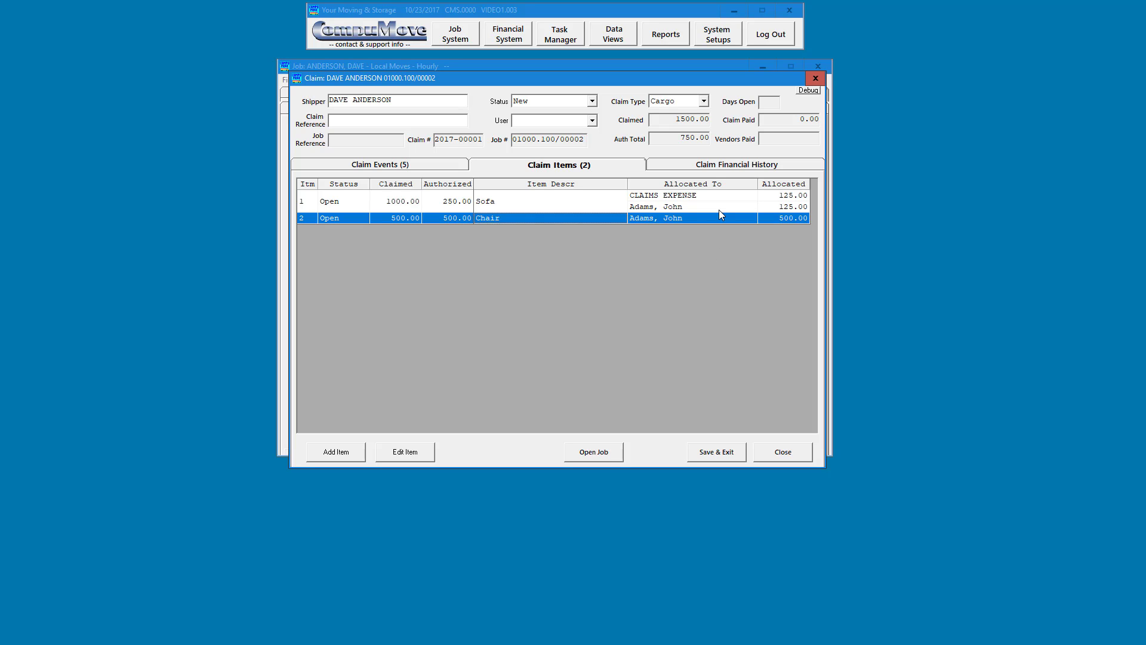
pyautogui.click(712, 170)
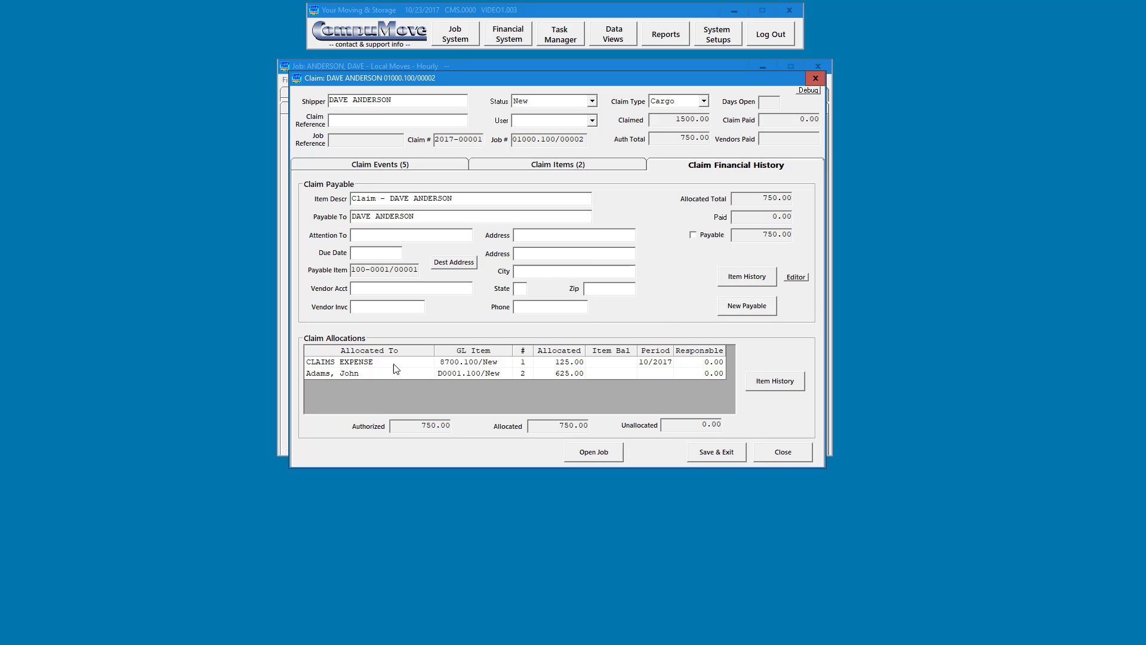
pyautogui.click(427, 364)
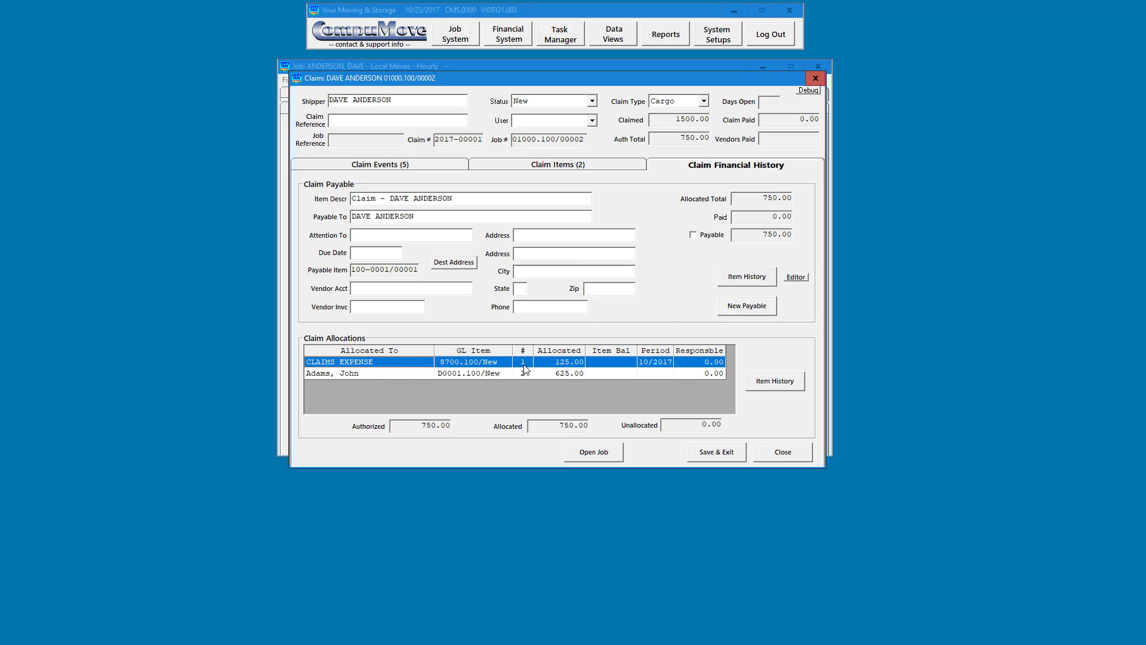
pyautogui.click(567, 376)
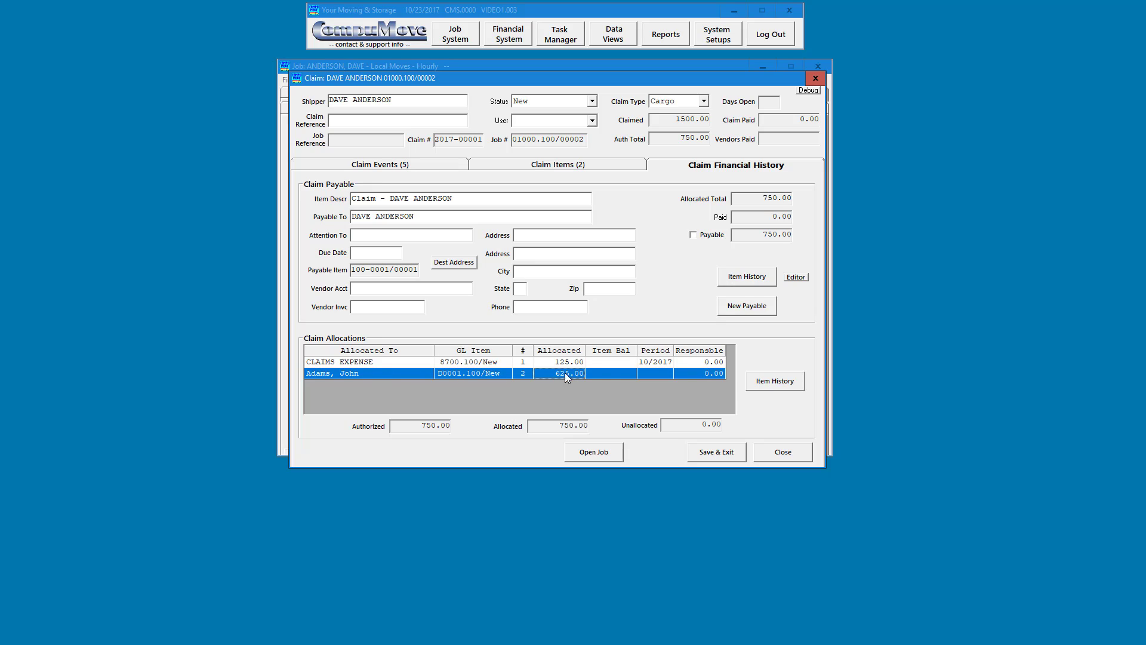
pyautogui.click(625, 365)
pyautogui.click(613, 374)
# Fill the claim payable with the job's destination address, mark it as Payable, and save and exit the claim
pyautogui.click(455, 263)
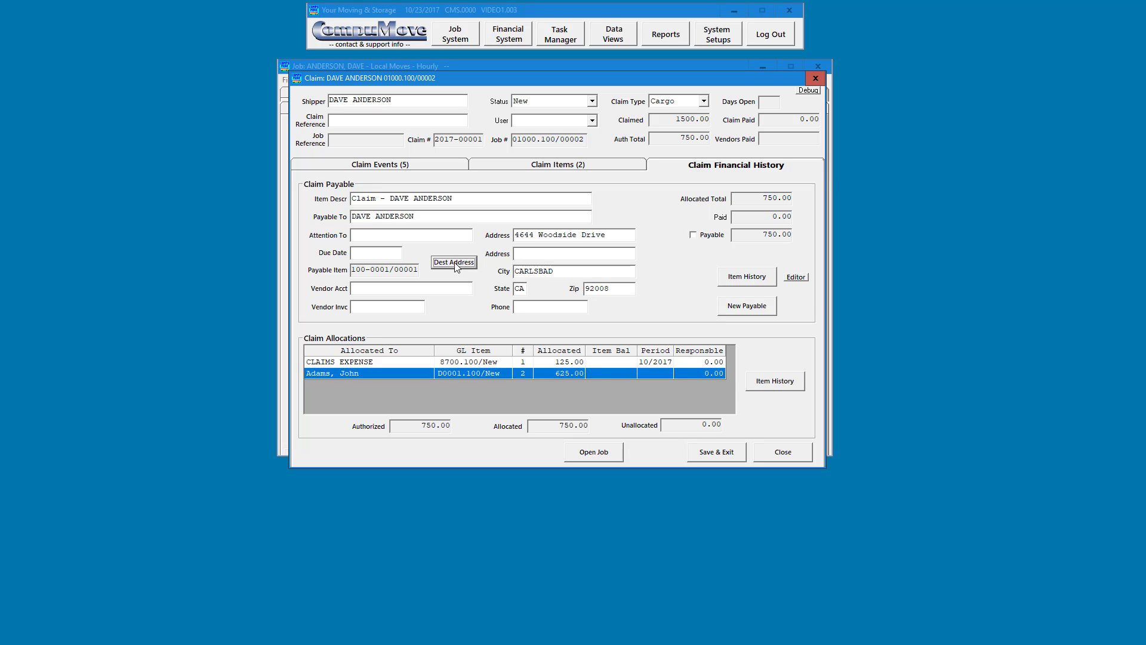
pyautogui.click(701, 238)
pyautogui.click(717, 453)
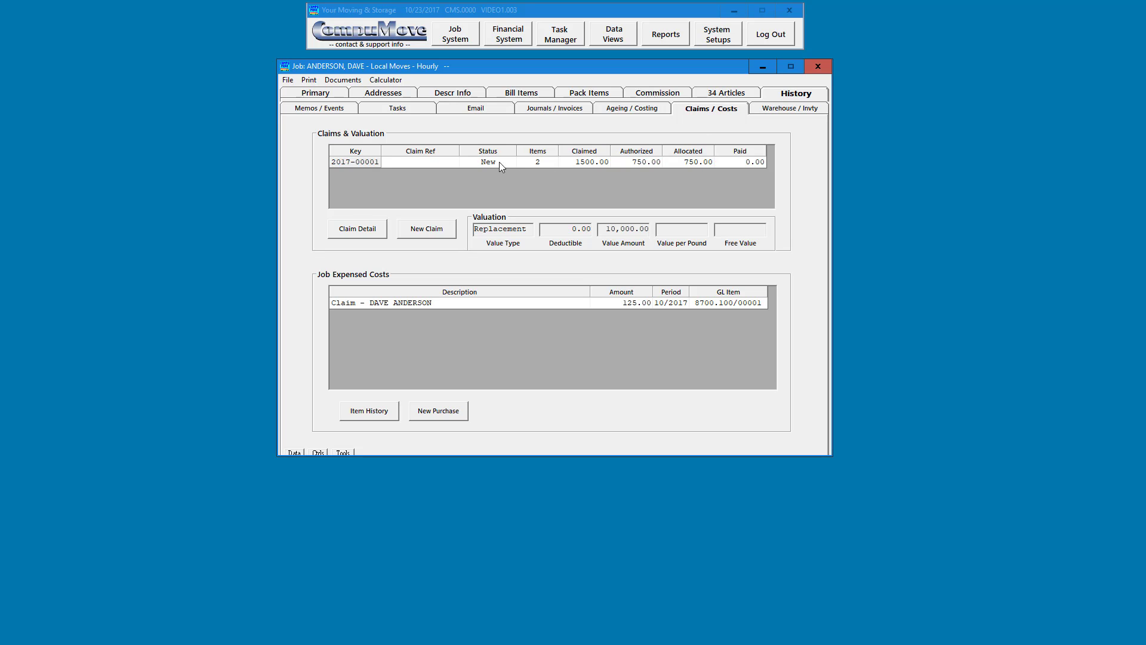
# Examine the saved claim's summary, the job's expensed cost, and the allocations in the claim's financial history and item list
pyautogui.click(546, 162)
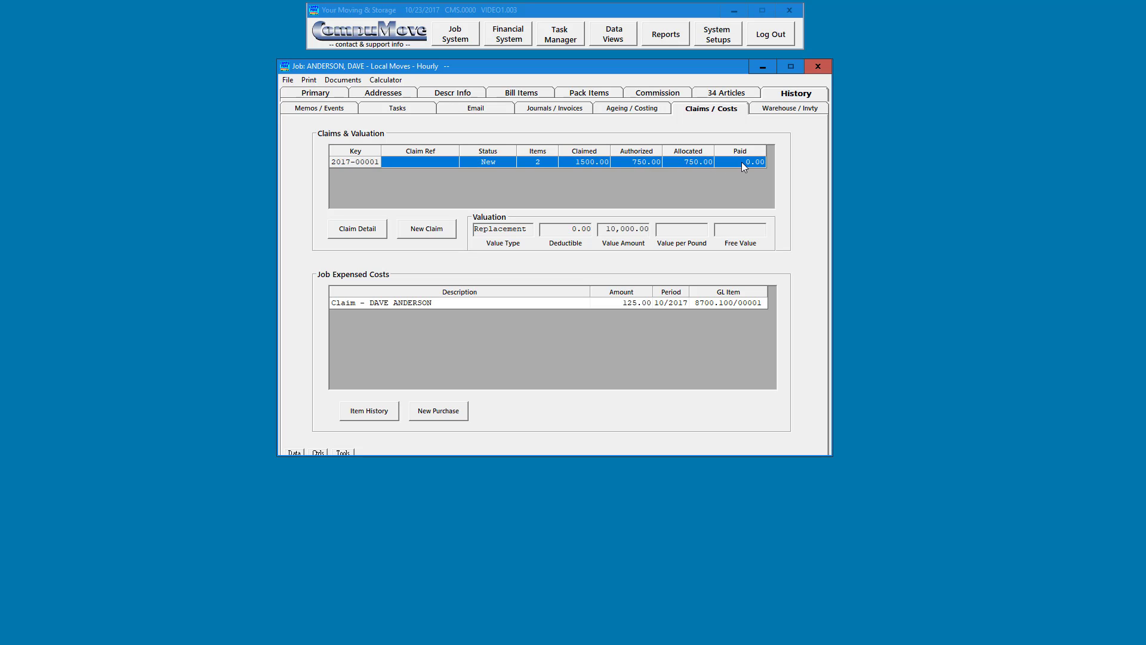
pyautogui.click(577, 307)
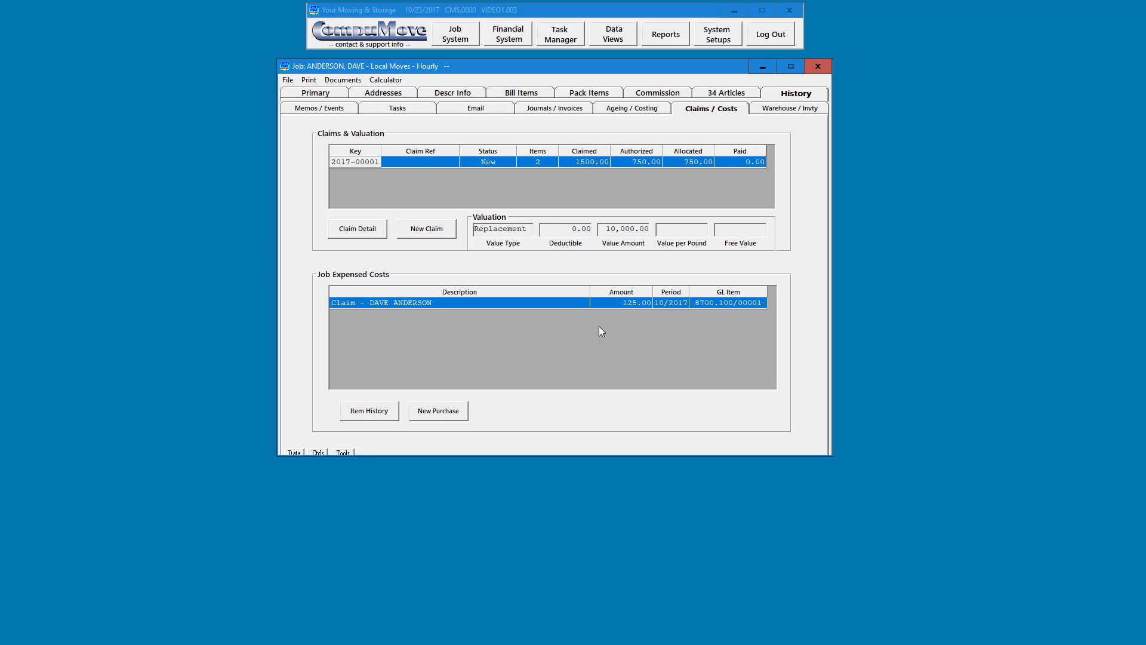
pyautogui.doubleClick(539, 164)
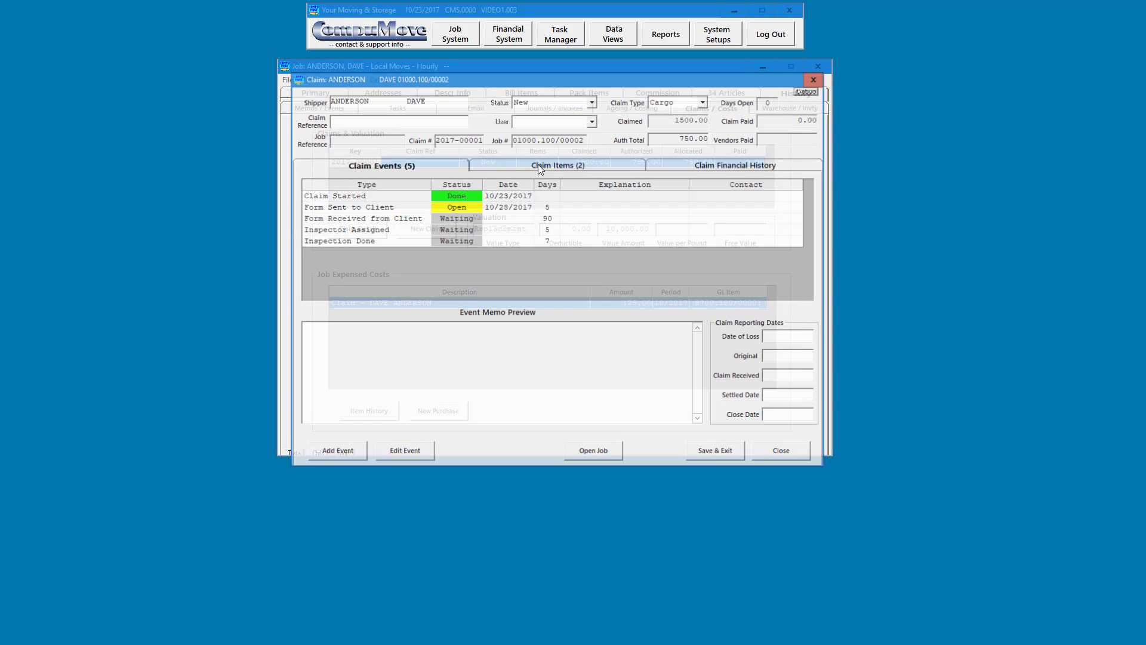
pyautogui.click(654, 167)
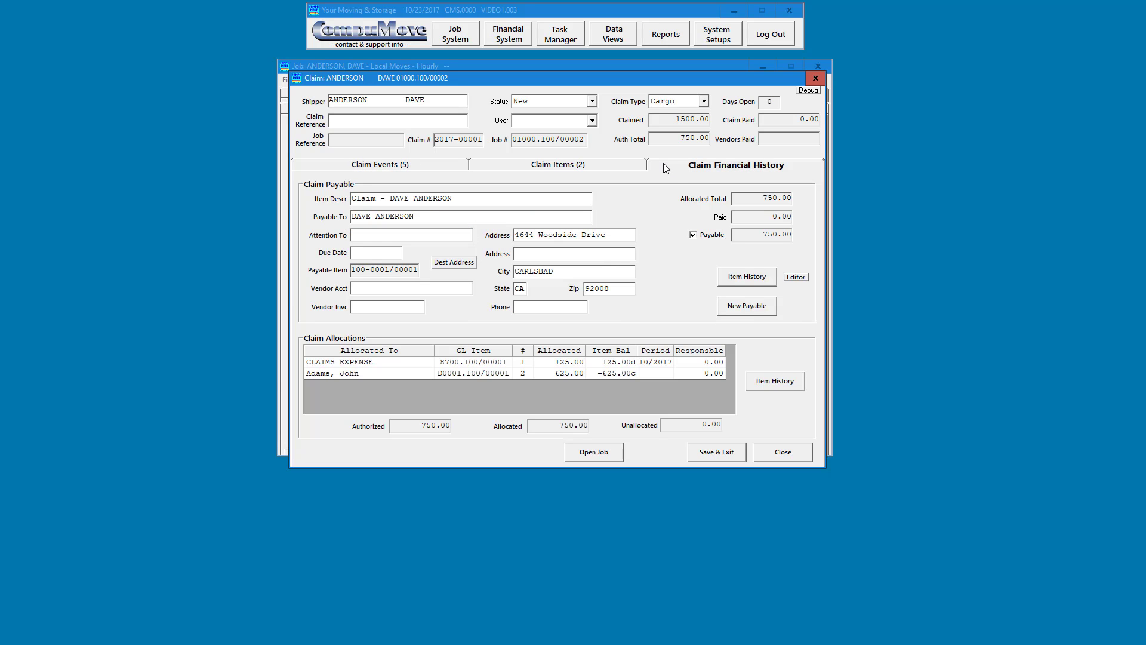
pyautogui.click(572, 362)
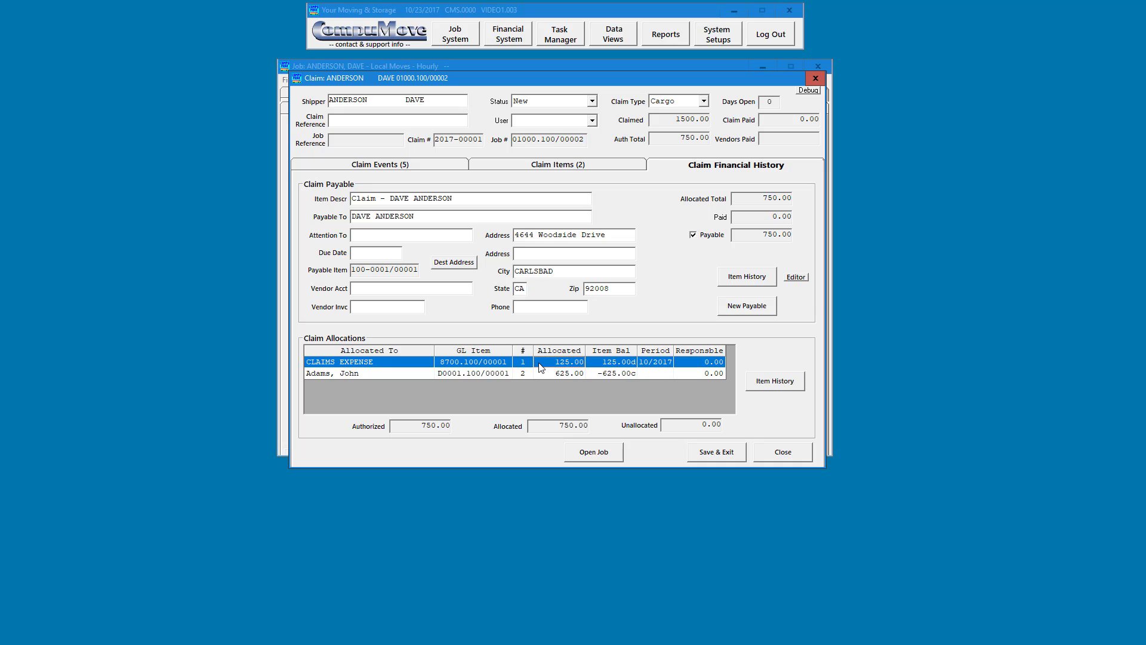
pyautogui.click(549, 165)
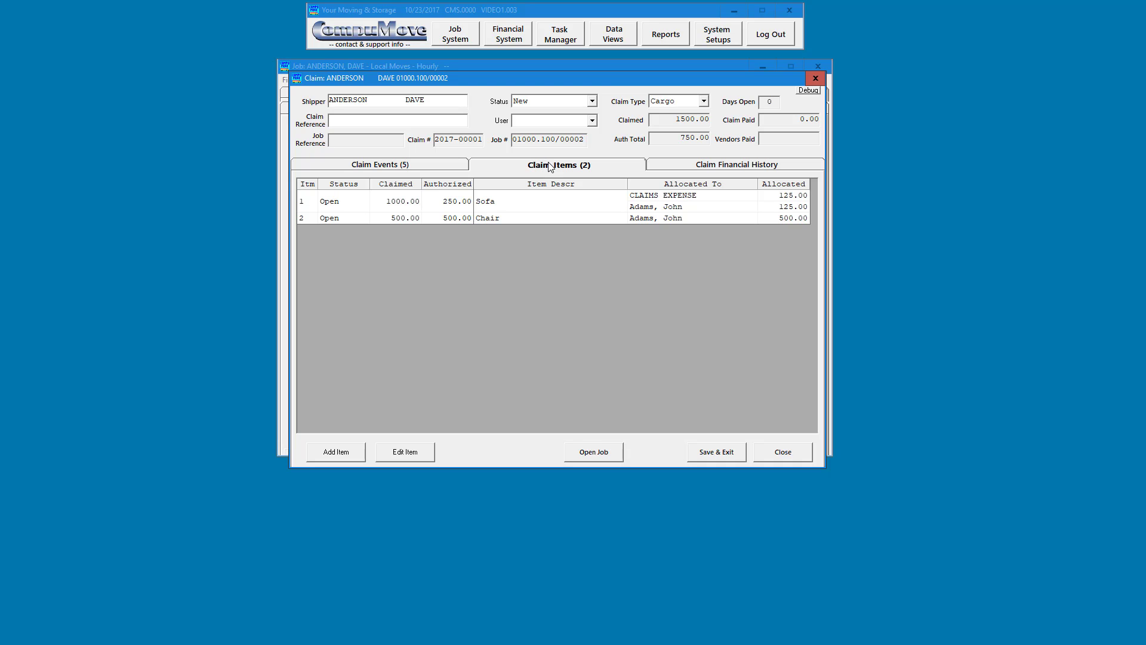
pyautogui.click(684, 202)
pyautogui.click(703, 208)
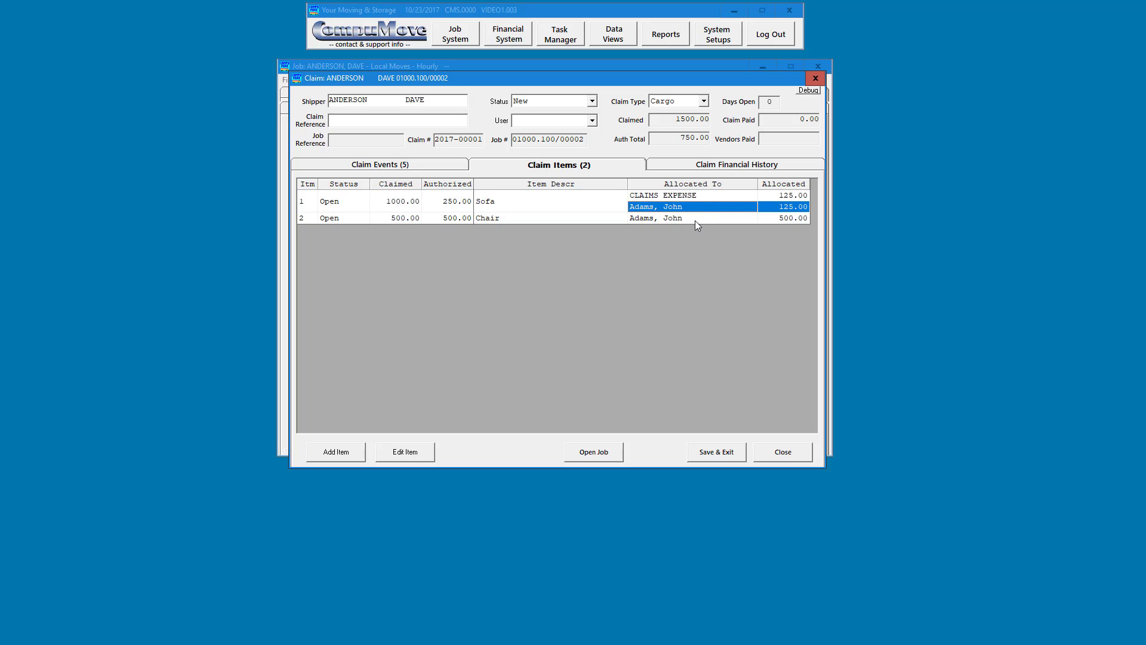
pyautogui.click(694, 220)
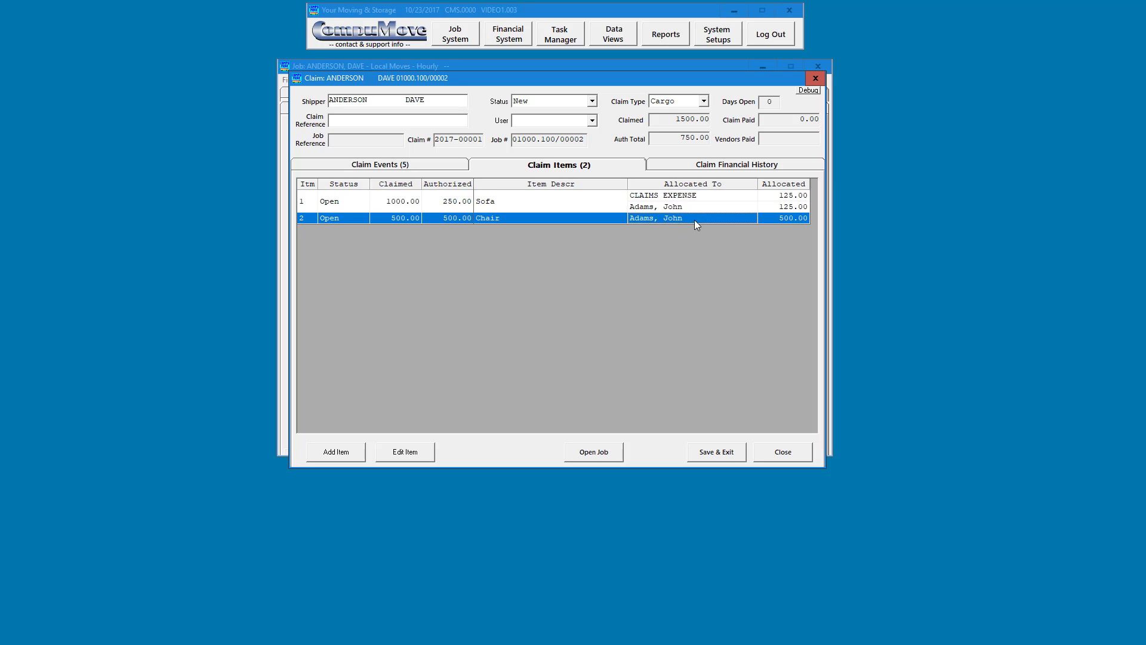
pyautogui.click(778, 447)
pyautogui.click(562, 301)
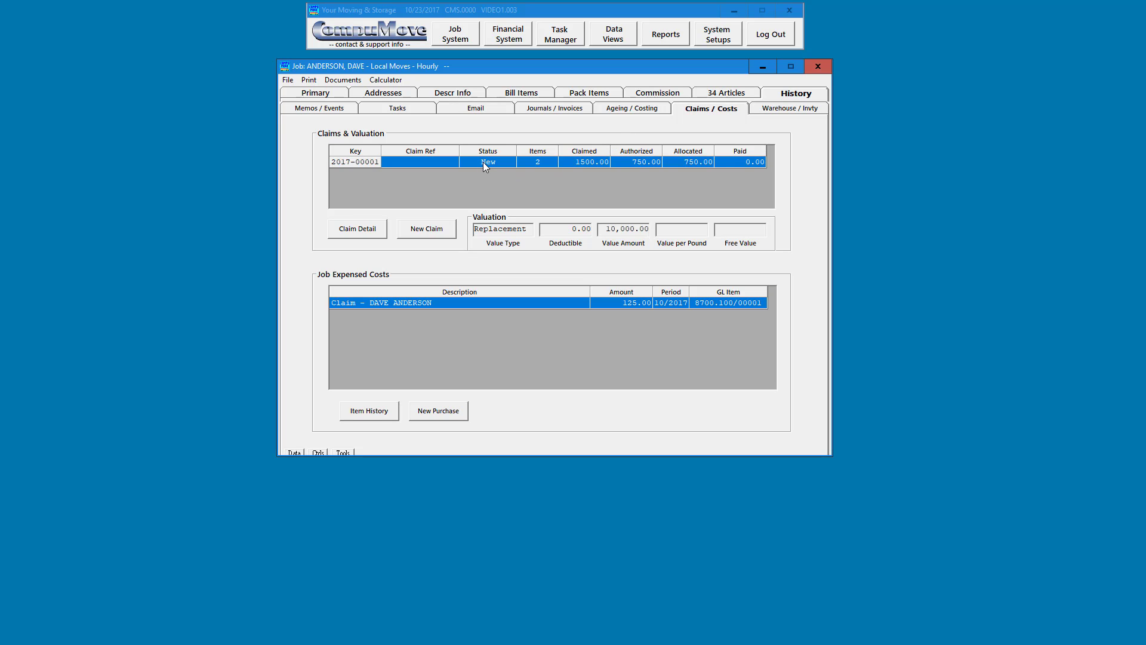
# Reopen the claim, set its claim reference to 7845-8752 and assign the only listed user
pyautogui.doubleClick(568, 161)
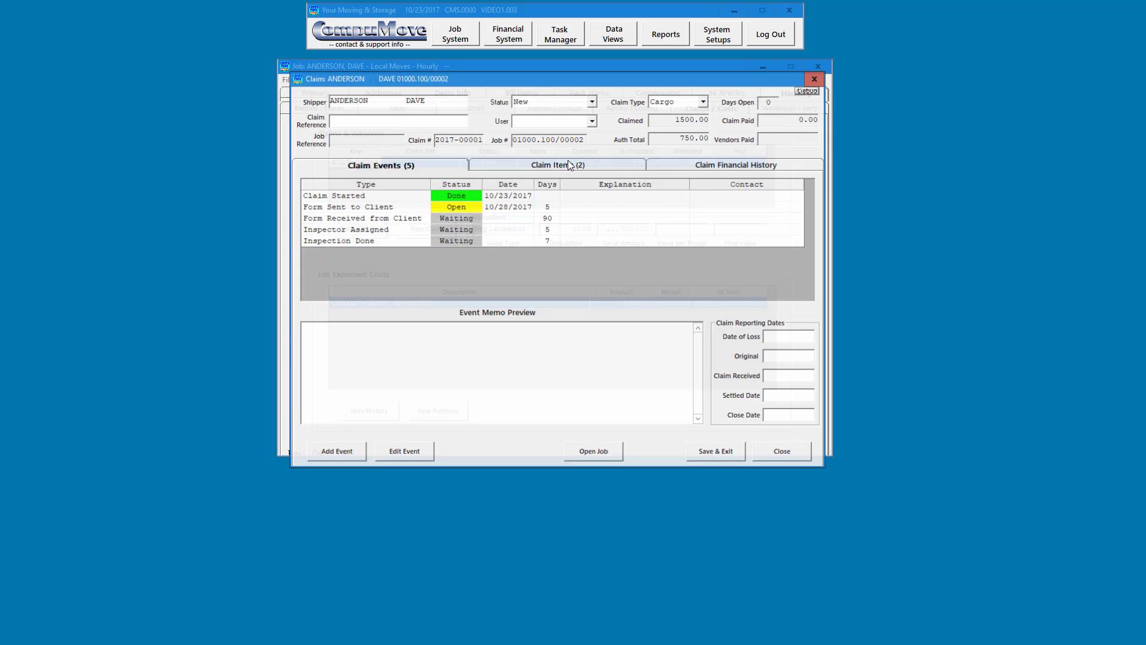
pyautogui.moveTo(559, 77); pyautogui.dragTo(597, 93)
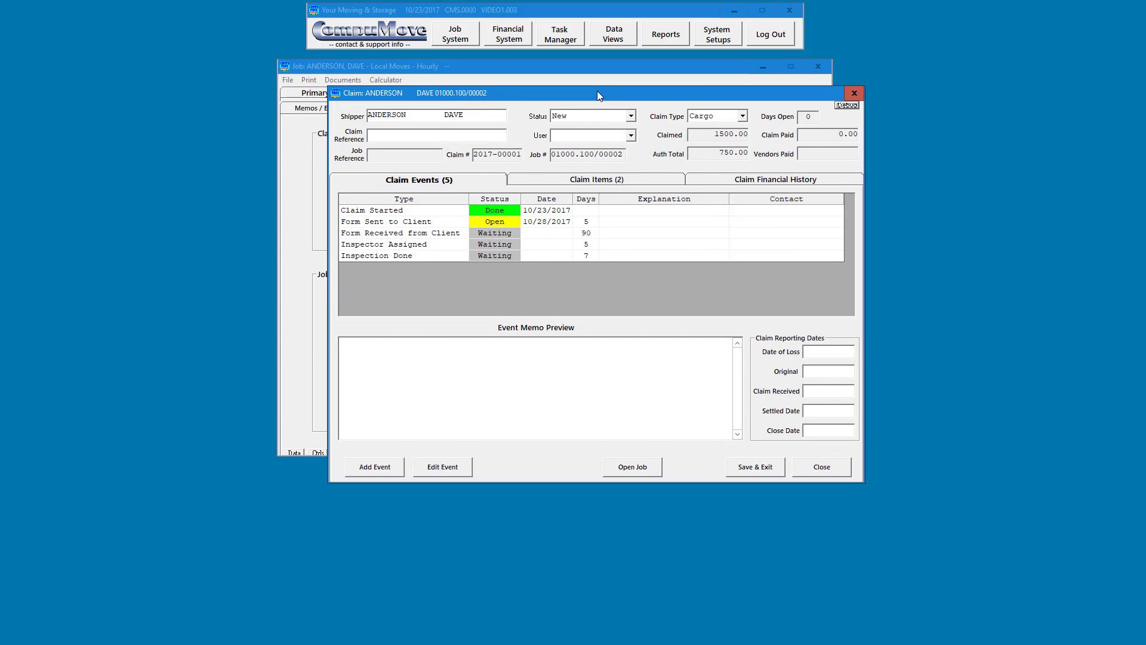
pyautogui.click(421, 135)
pyautogui.write('7845-8752')
pyautogui.click(631, 135)
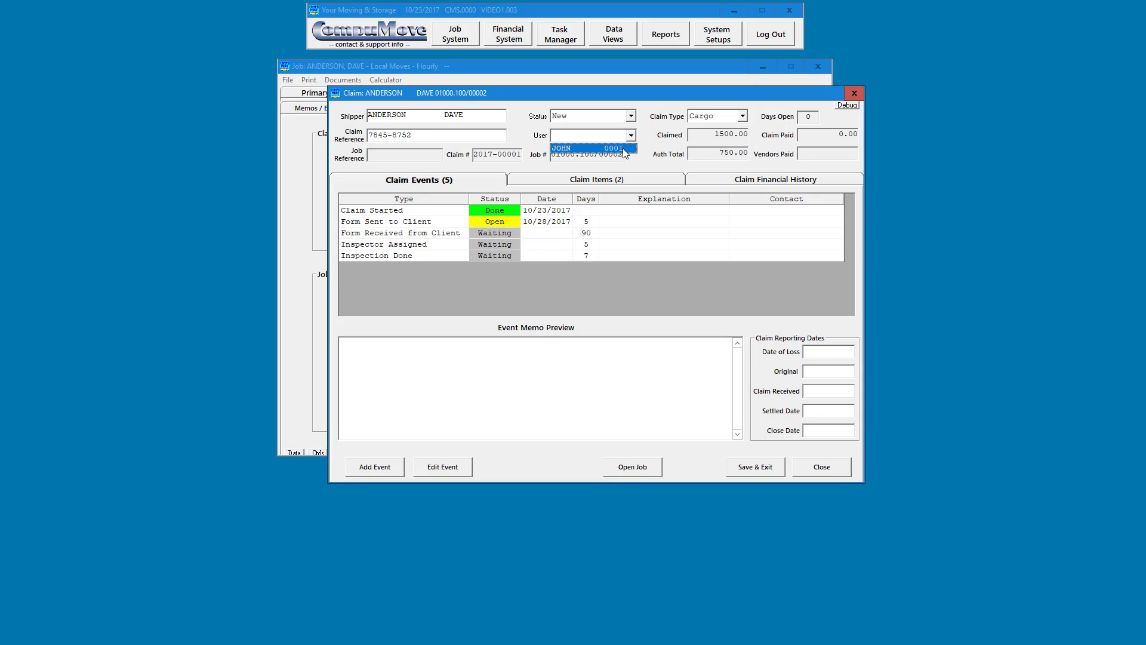
pyautogui.click(621, 149)
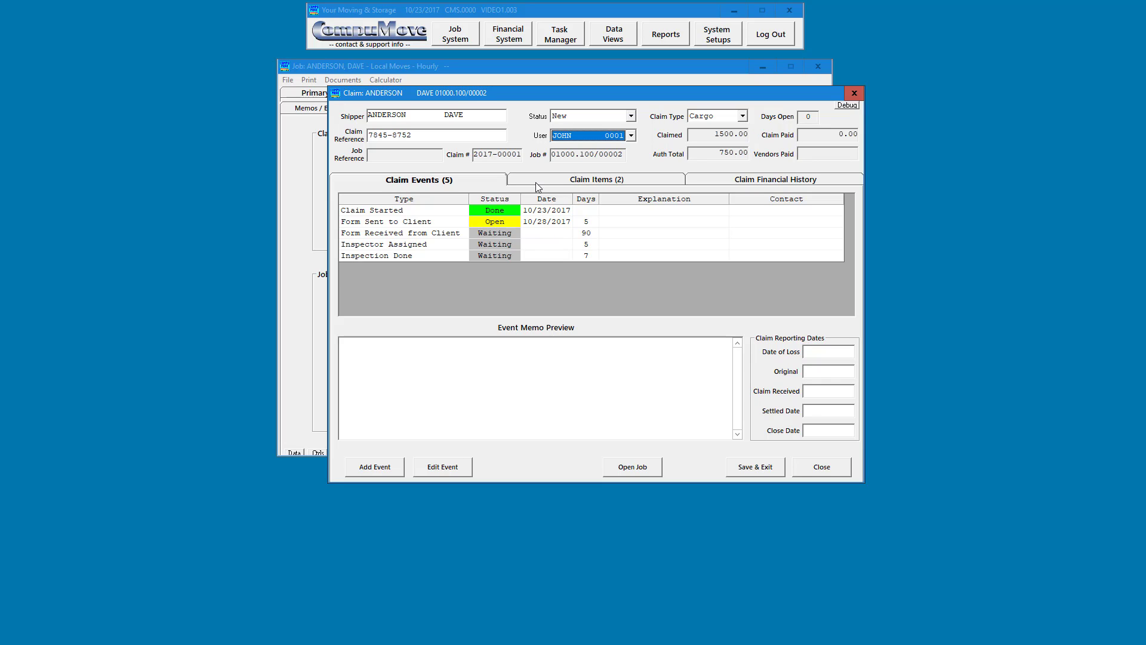
# Add a Phone Contact event to the claim's events
pyautogui.click(404, 213)
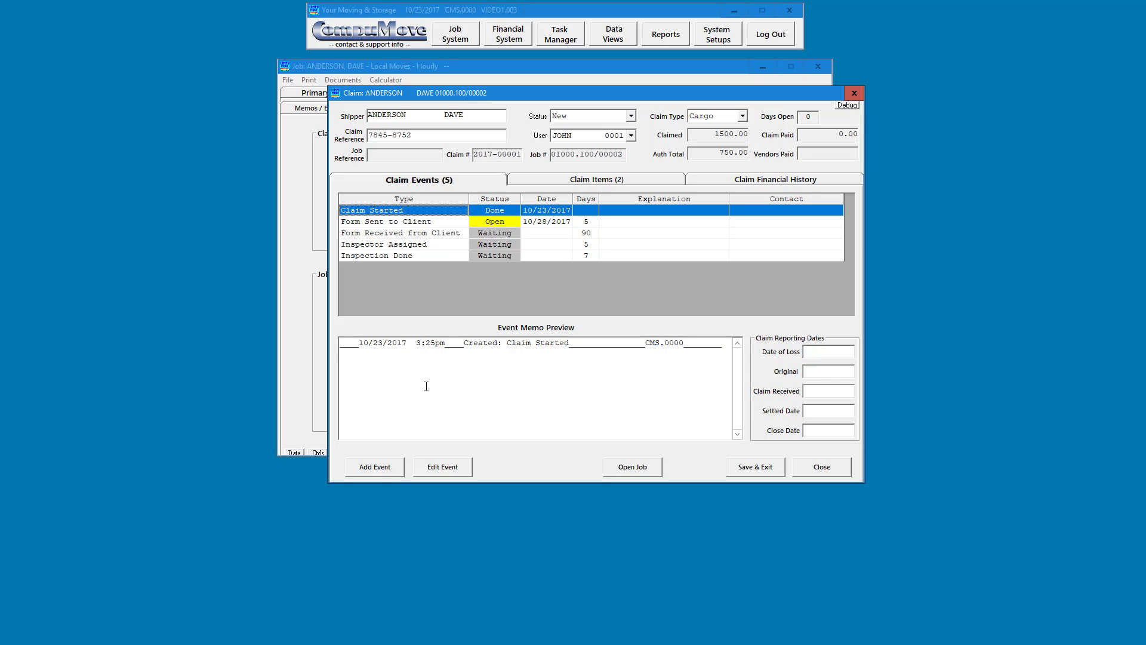
pyautogui.click(379, 469)
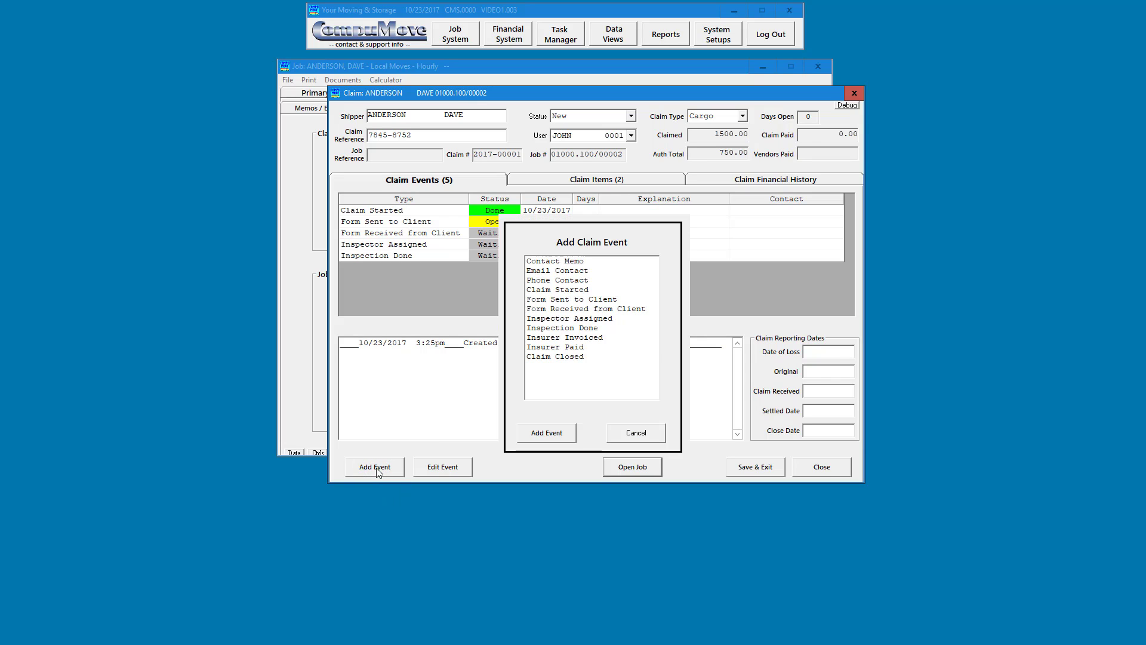
pyautogui.click(571, 282)
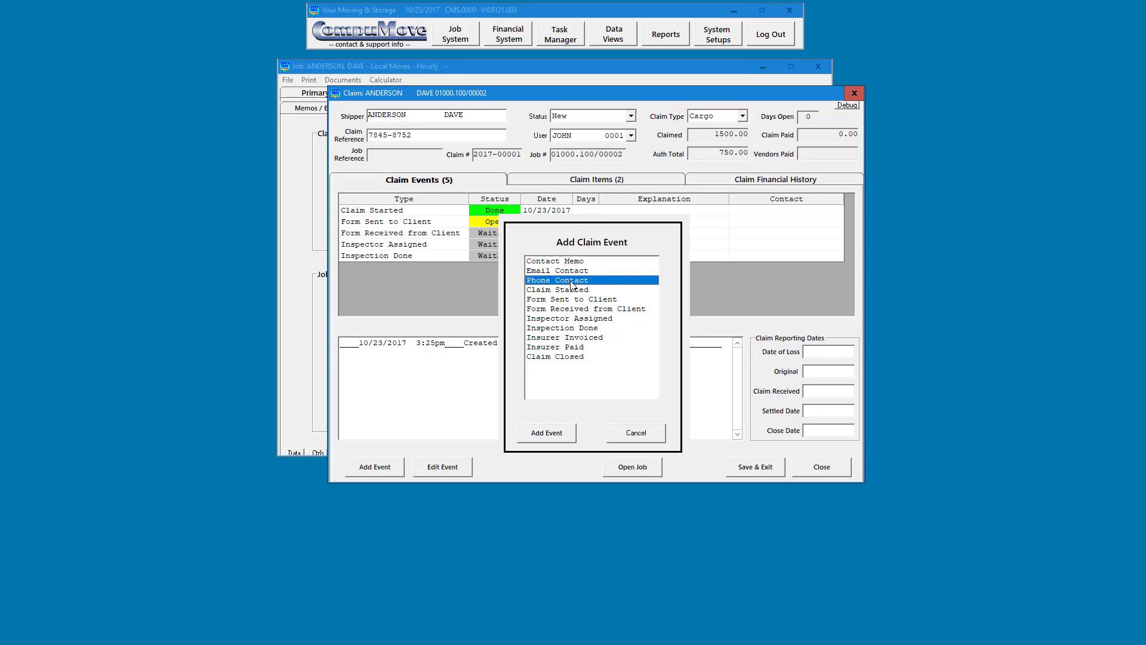
pyautogui.click(546, 433)
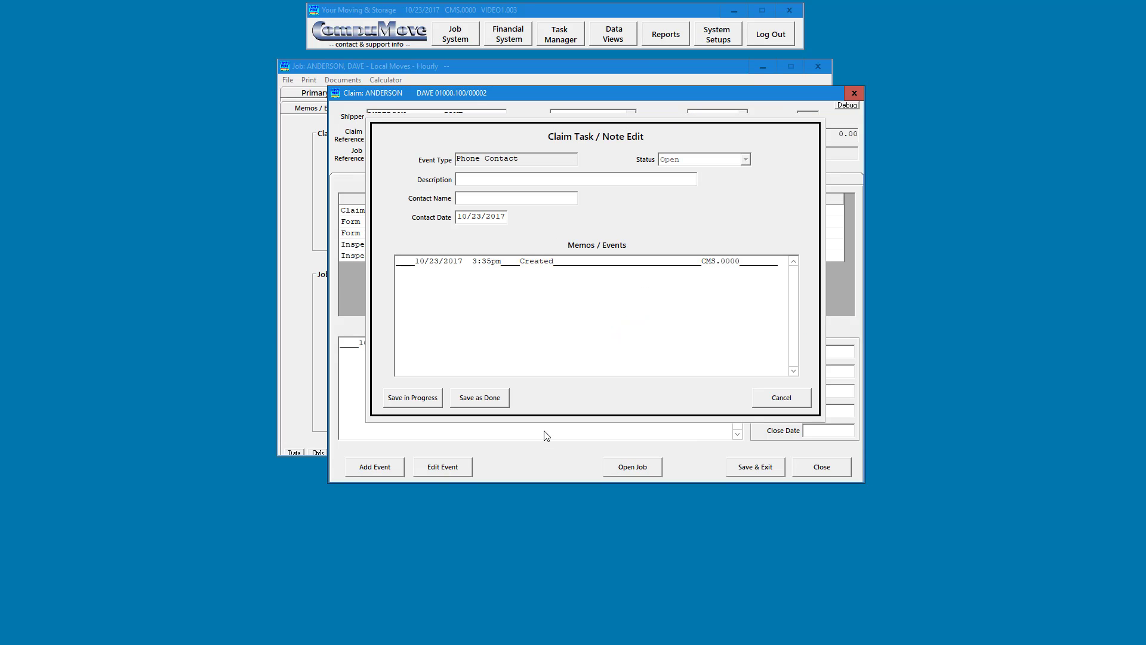
# Describe the phone contact as Call, add the memo "Spoke with shipper," and save the event as done
pyautogui.click(483, 182)
pyautogui.write('Call')
pyautogui.click(473, 286)
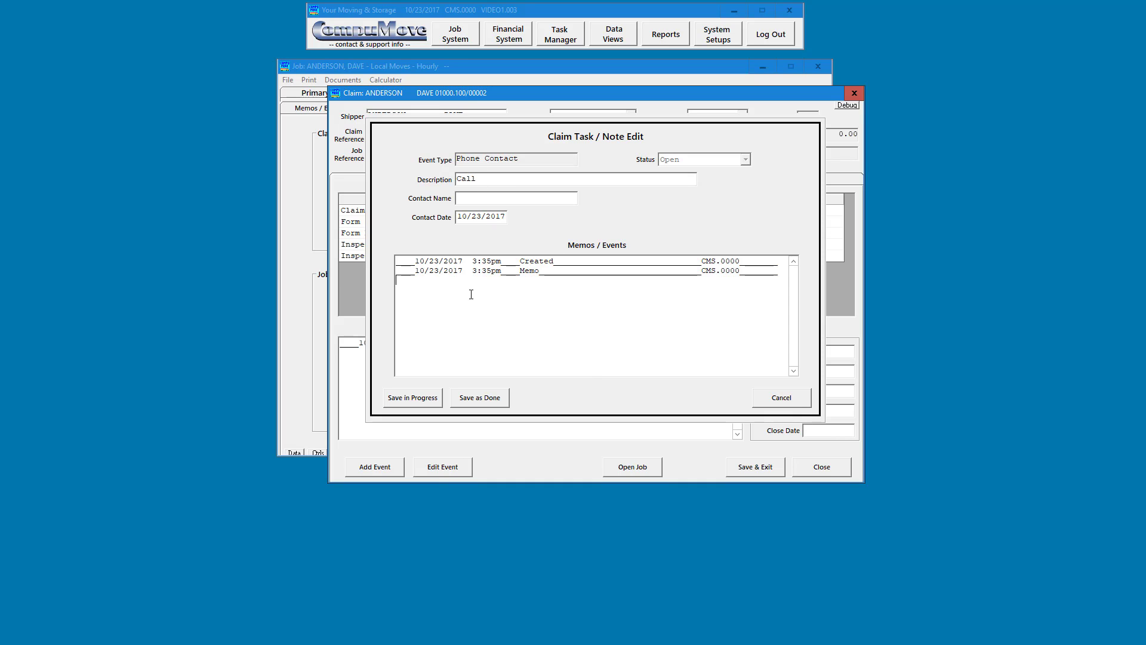
pyautogui.write('Spoke with shipper,')
pyautogui.click(475, 399)
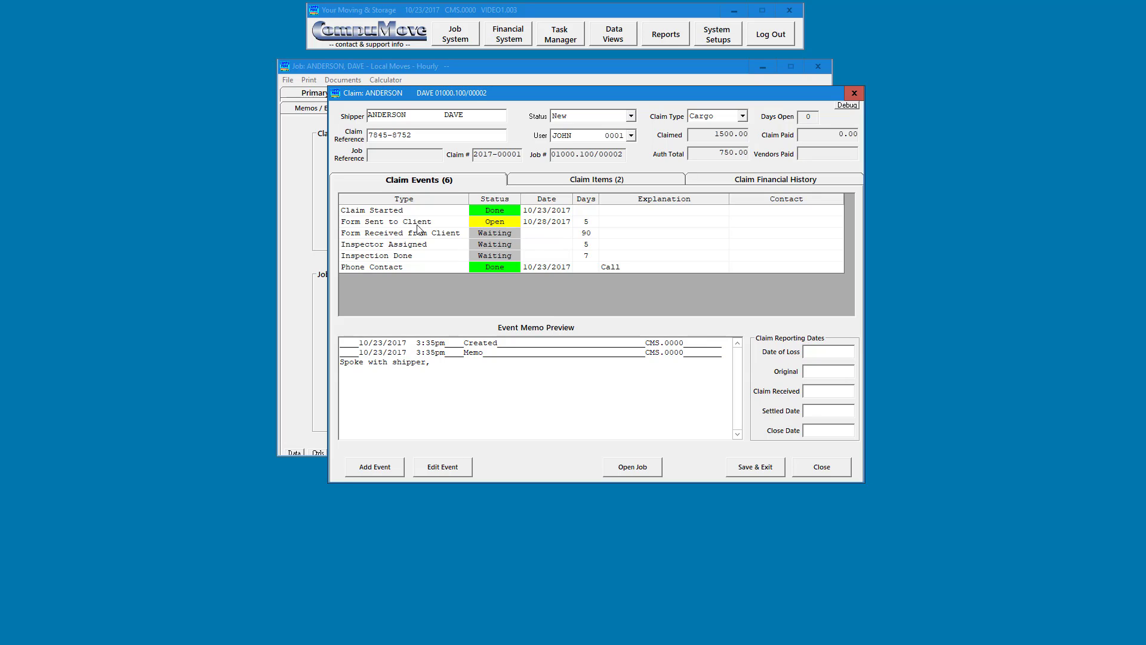
# Check the phone contact event, claim items and financial history, and save and exit the claim
pyautogui.click(397, 272)
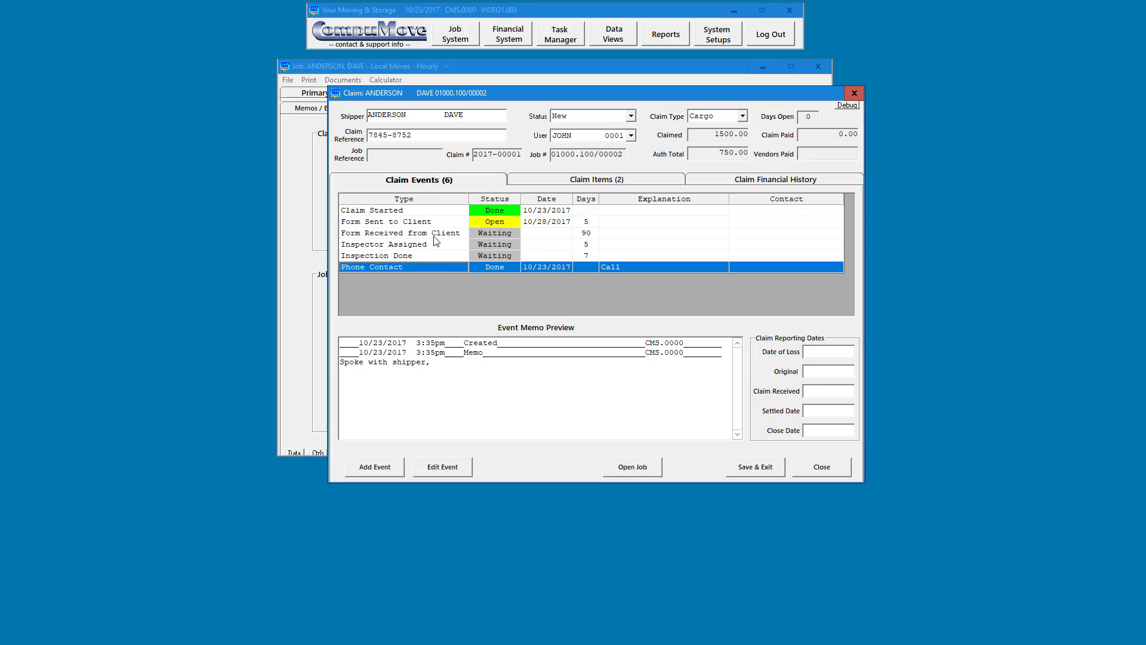
pyautogui.click(575, 178)
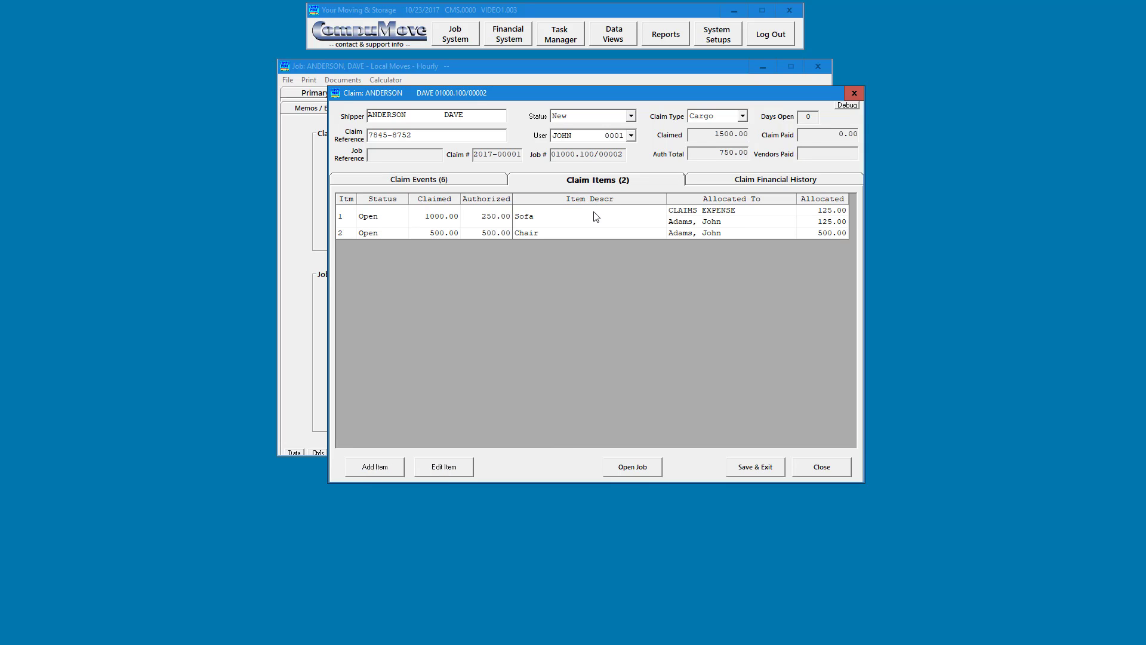
pyautogui.click(707, 182)
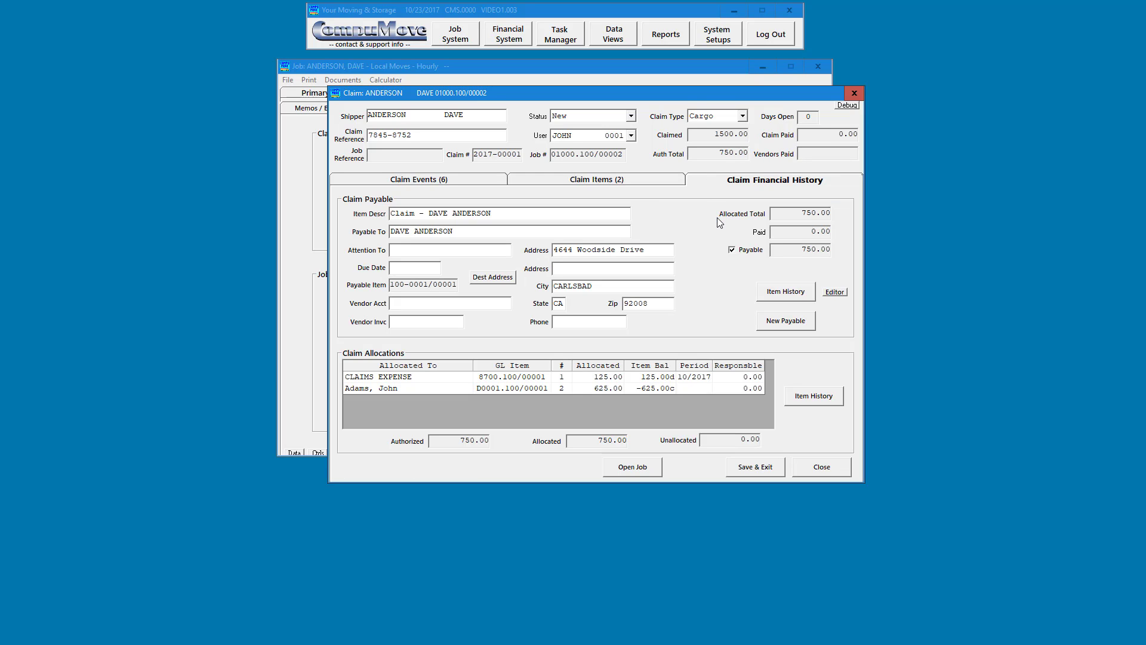
pyautogui.click(750, 469)
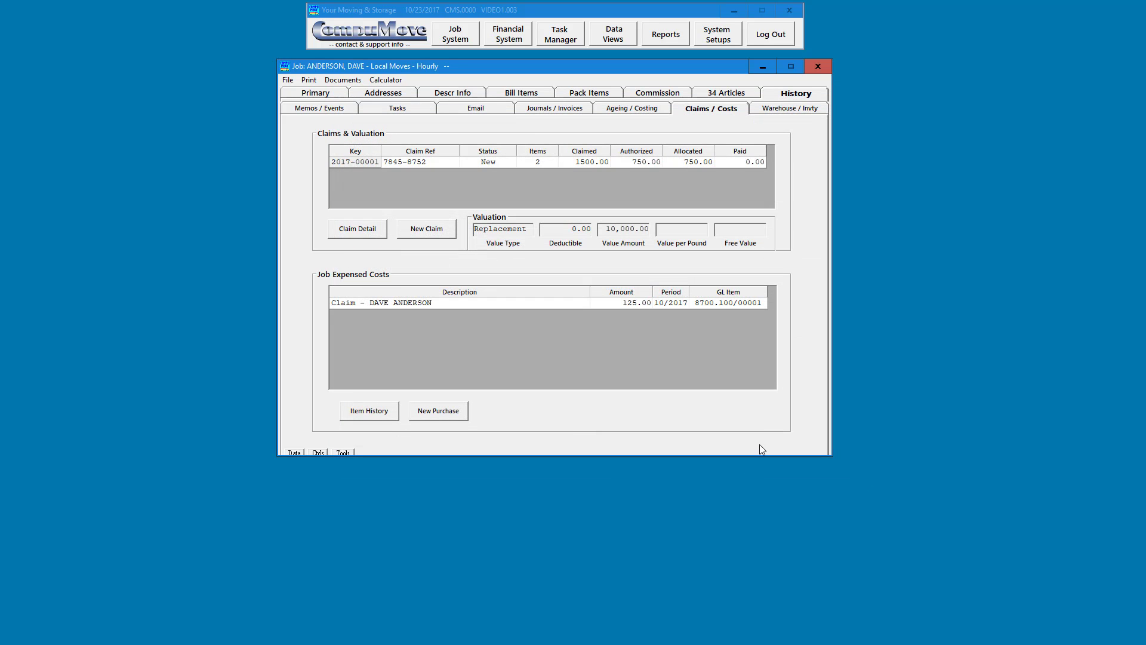
# Save and exit the job, and open the claims management list in a repositioned, enlarged window
pyautogui.click(301, 80)
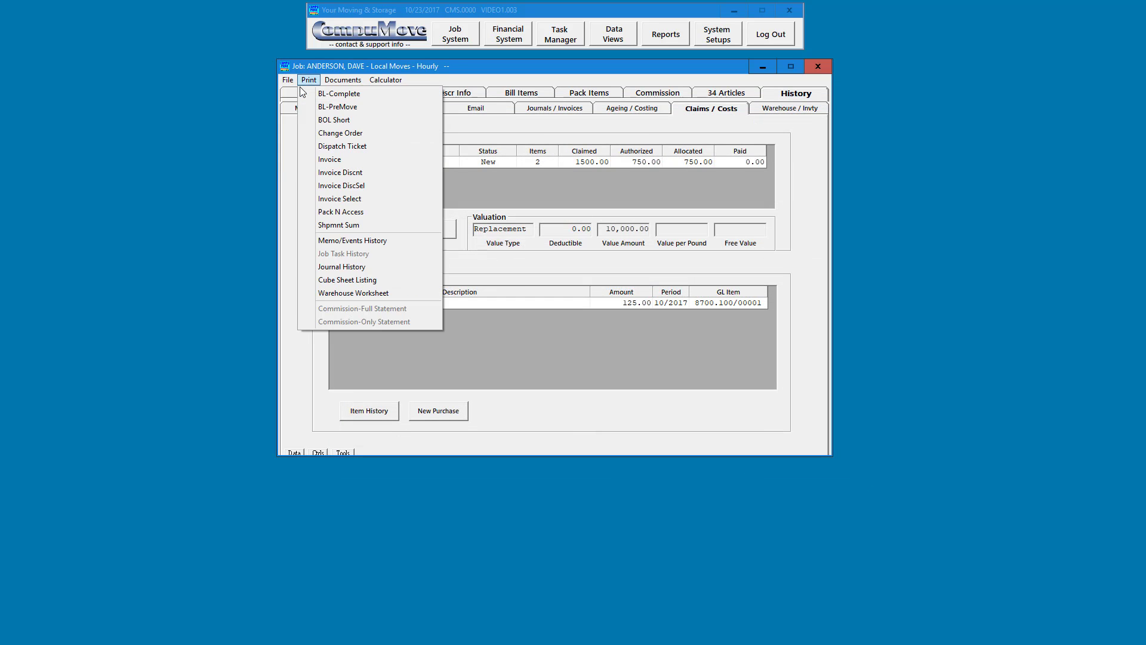
pyautogui.click(308, 93)
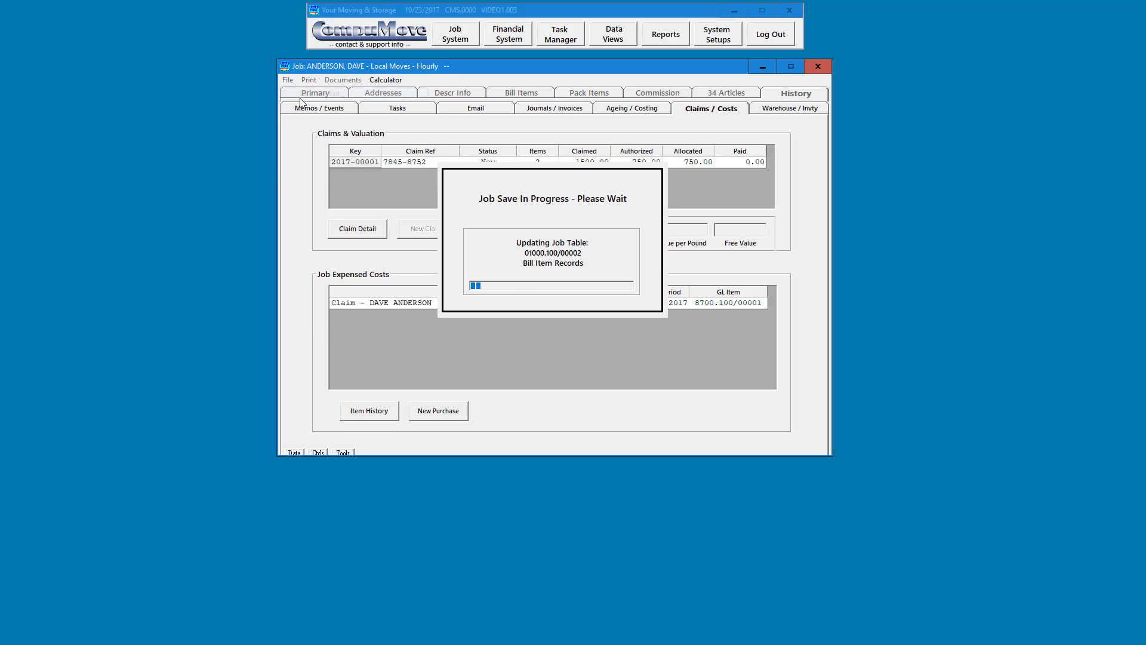
pyautogui.click(472, 31)
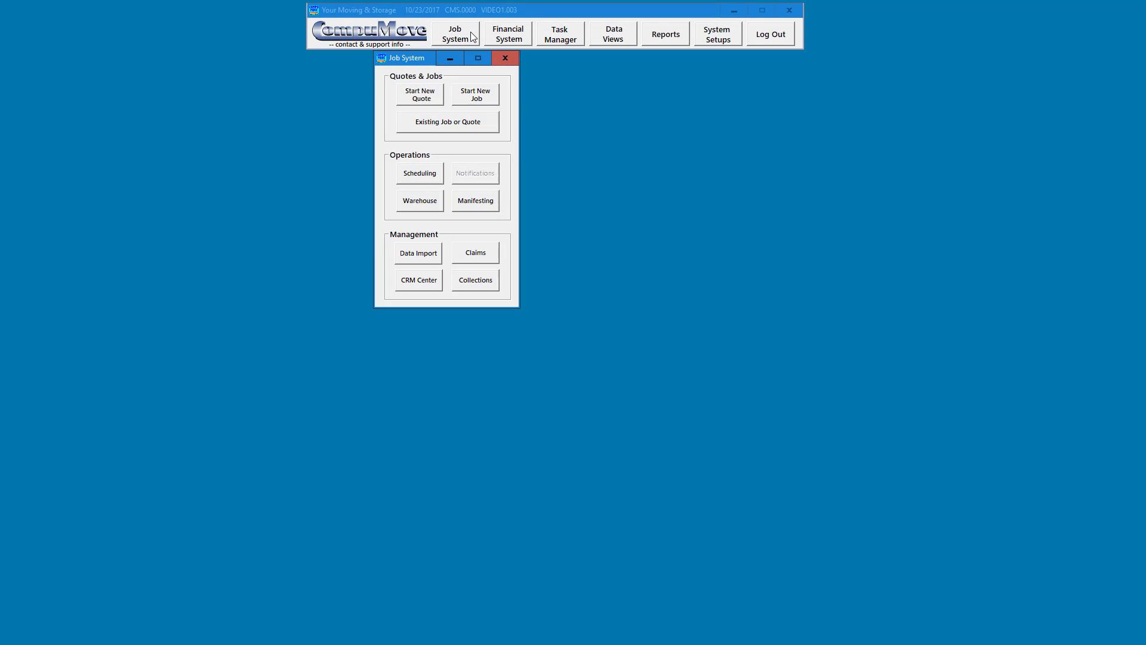
pyautogui.click(492, 251)
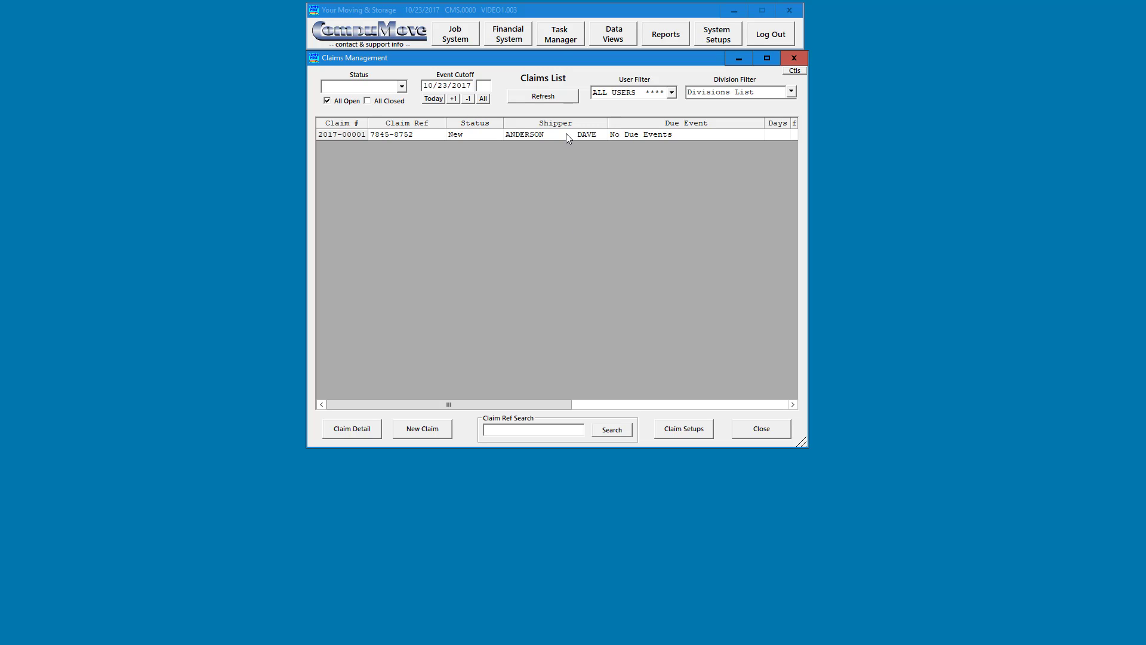
pyautogui.moveTo(561, 58); pyautogui.dragTo(481, 78)
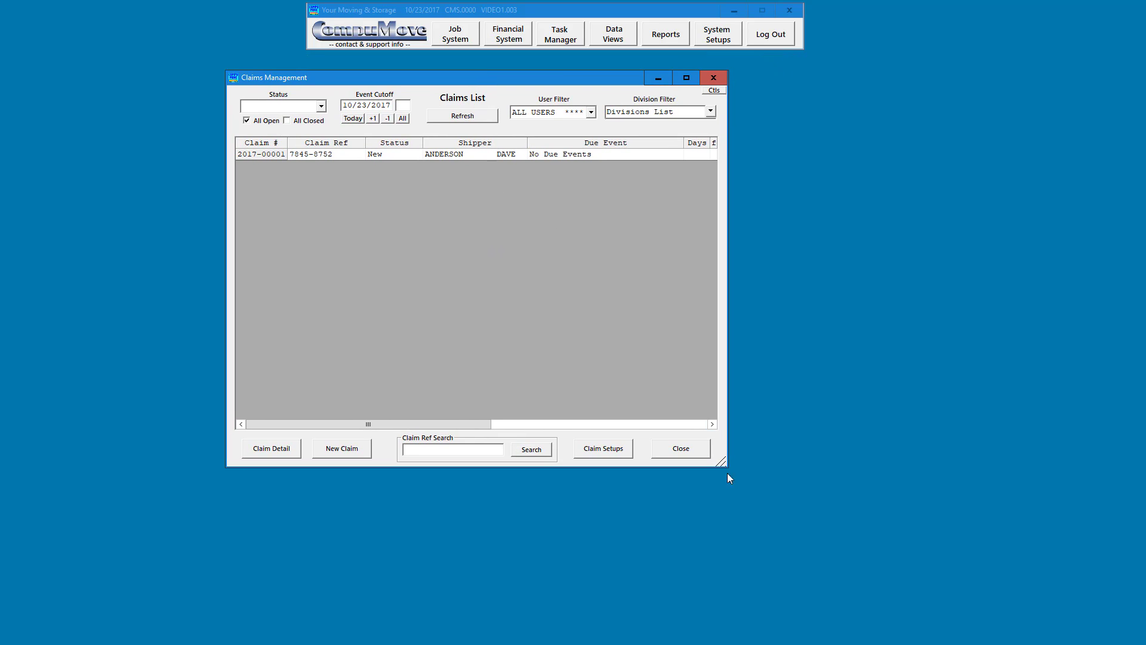
pyautogui.moveTo(726, 466); pyautogui.dragTo(926, 522)
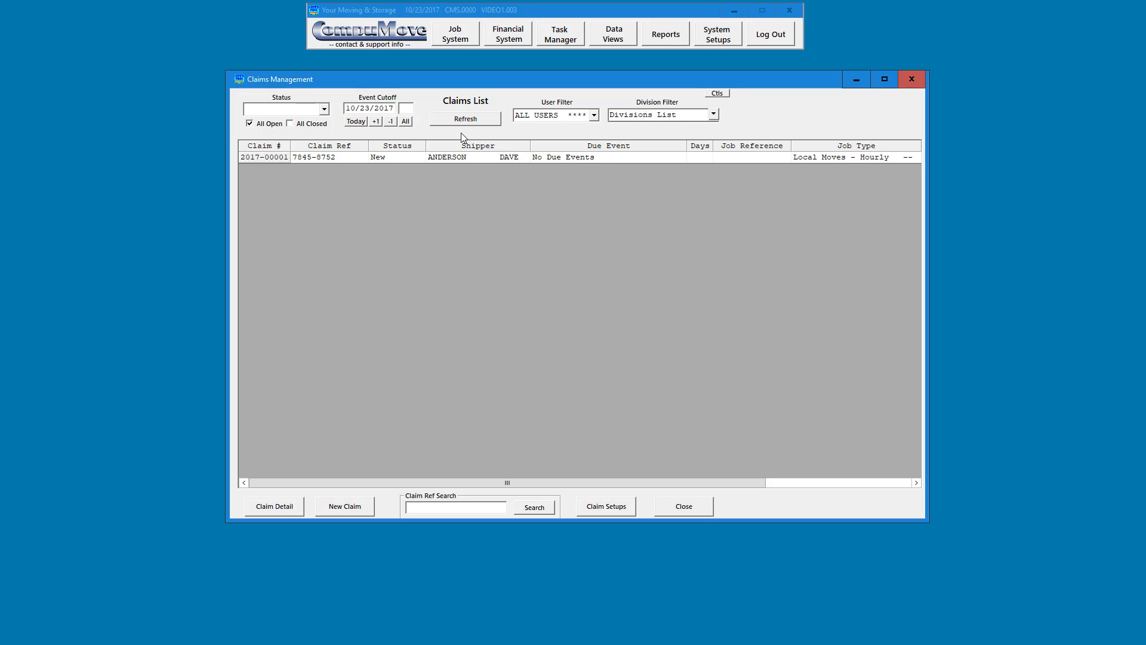
# Show due events for all dates in the claims list, select the listed claim and check the user filter's options
pyautogui.click(406, 122)
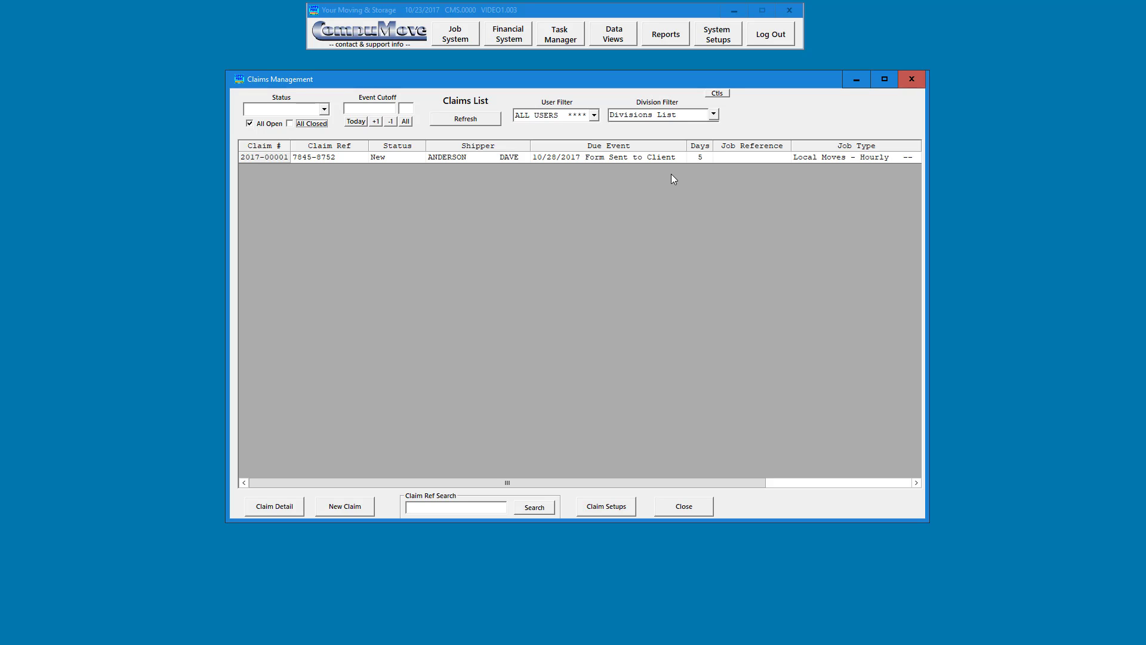
pyautogui.click(669, 159)
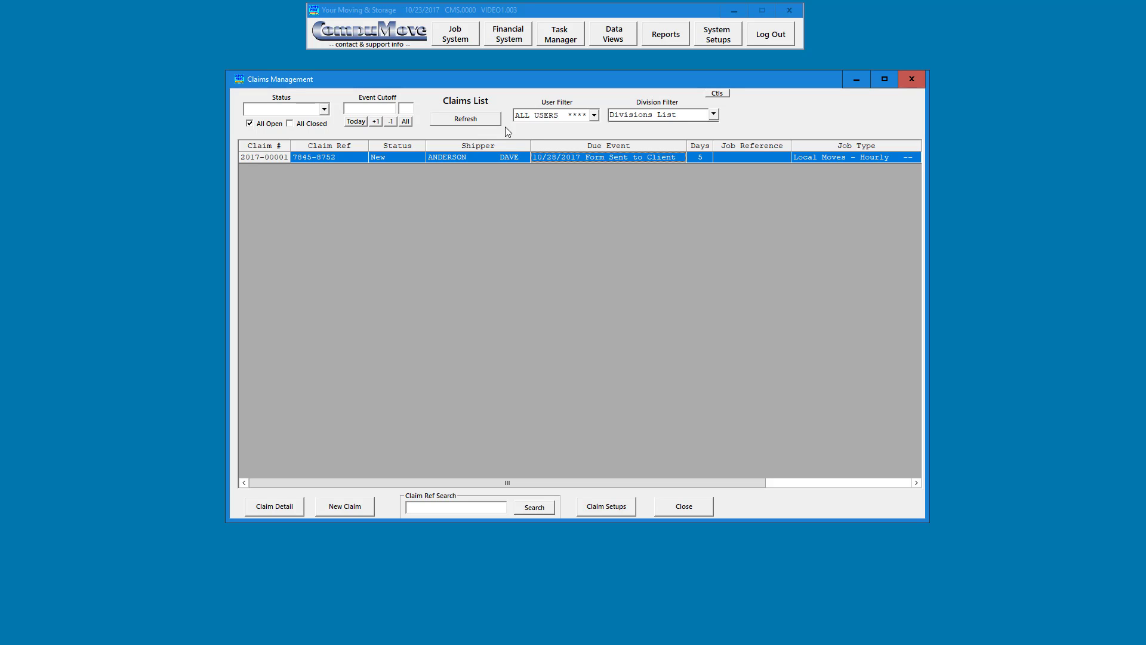
pyautogui.click(594, 116)
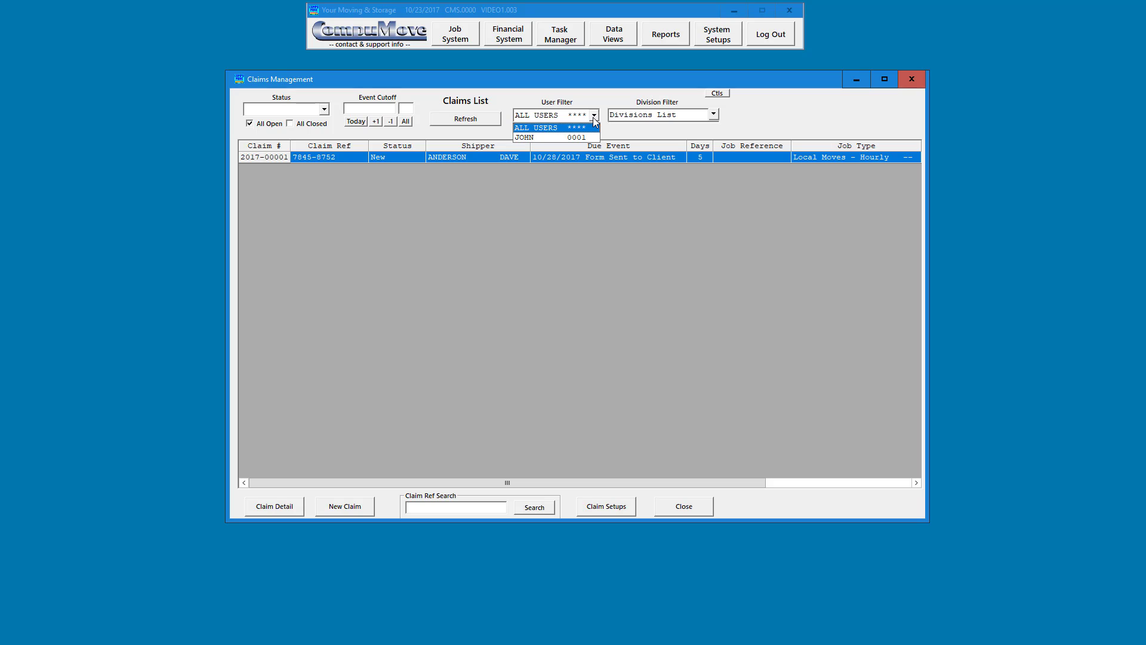
pyautogui.click(594, 116)
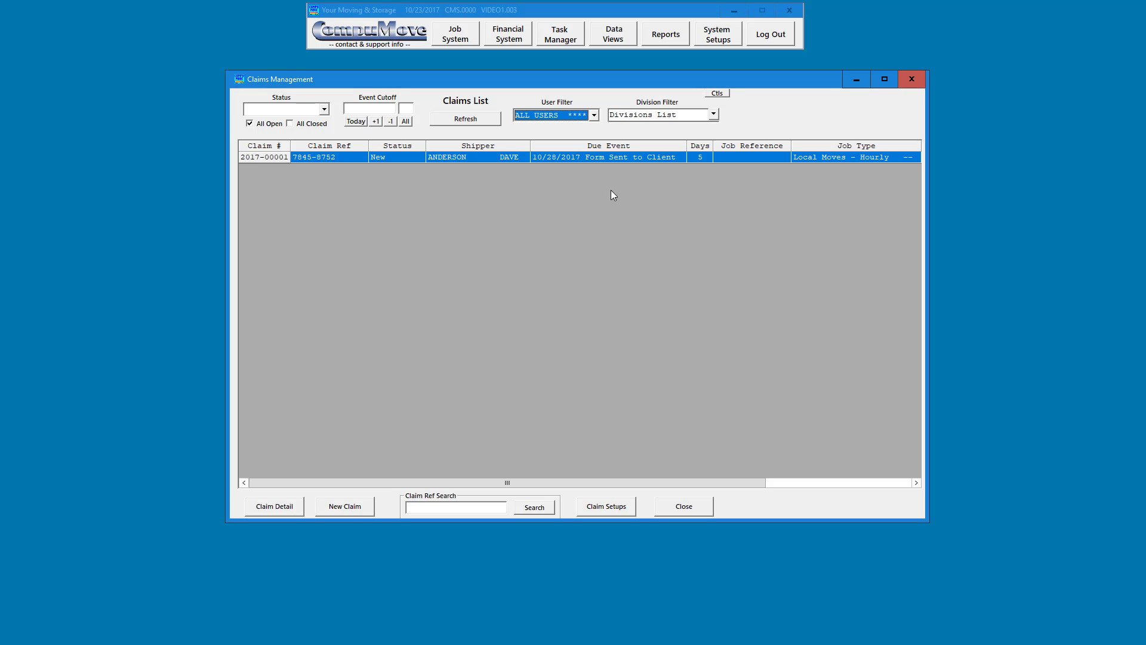
# Open the listed claim from the claims list and look through its claim items and claim events
pyautogui.doubleClick(616, 155)
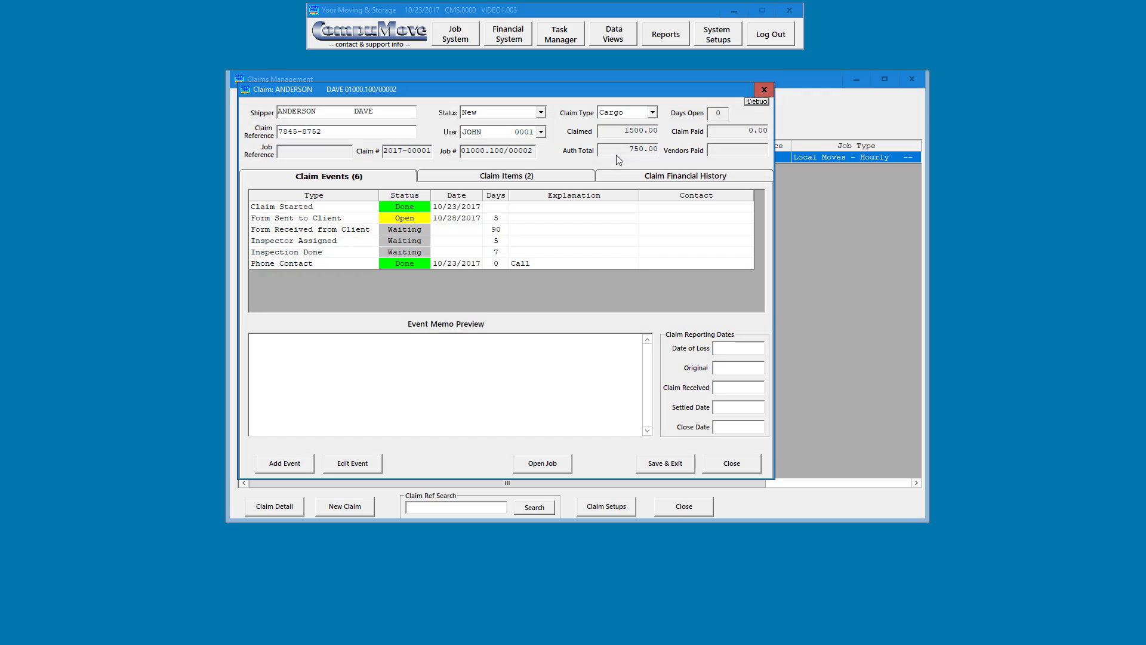
pyautogui.moveTo(586, 90); pyautogui.dragTo(637, 94)
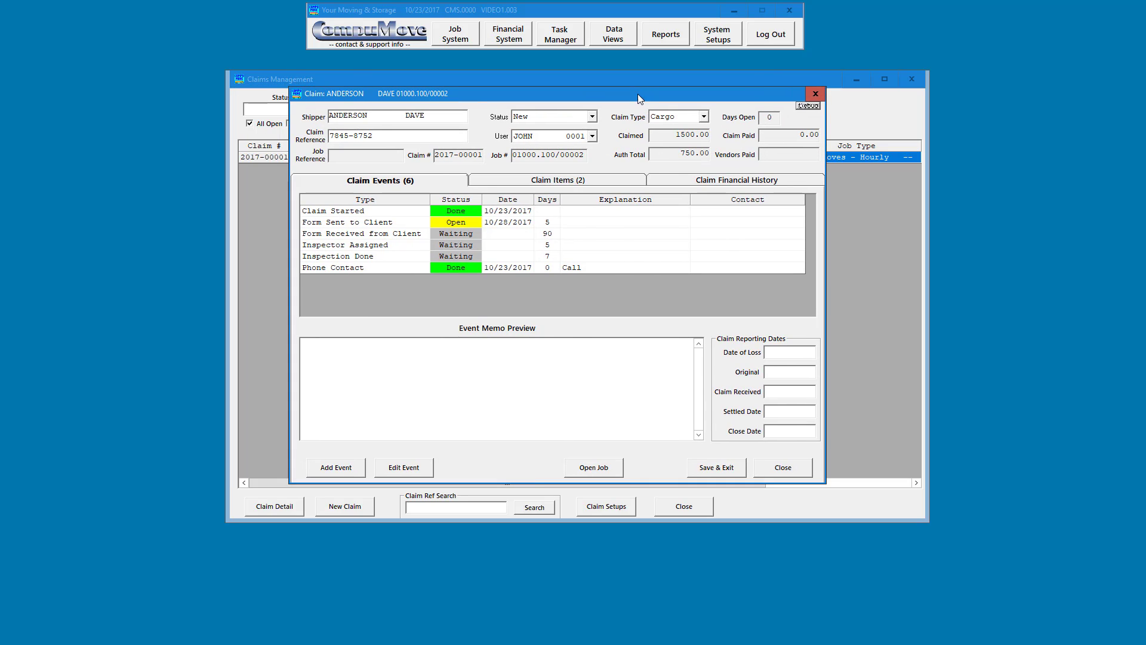
pyautogui.click(594, 182)
pyautogui.click(442, 183)
# Open the job linked to the claim and view its cube sheet articles list
pyautogui.click(599, 469)
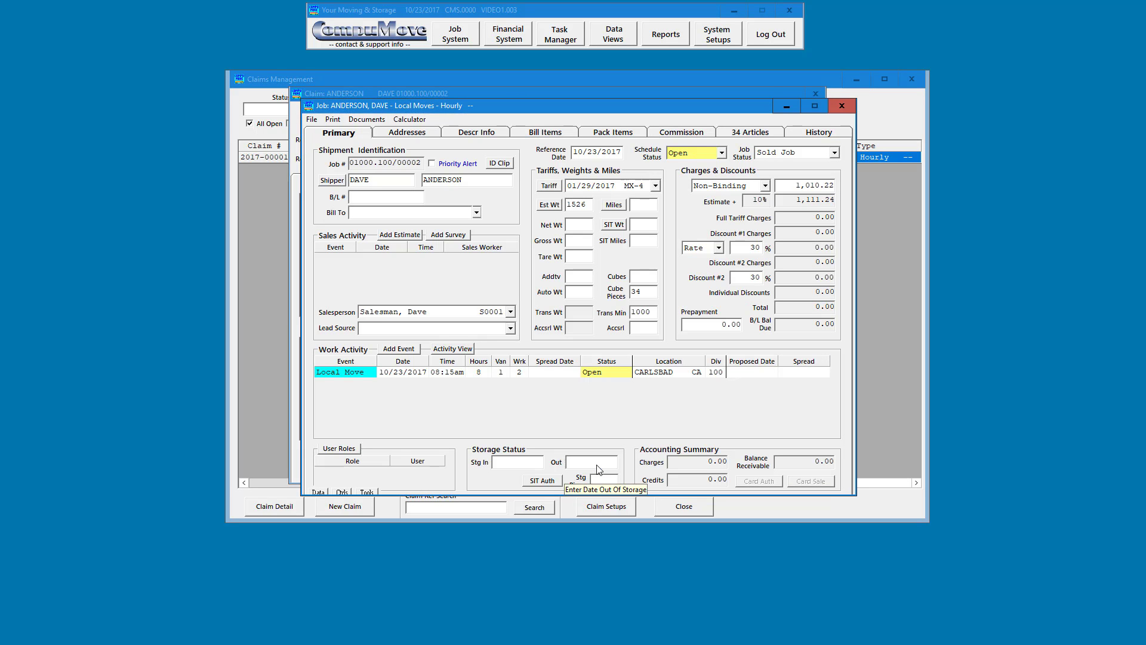
pyautogui.click(760, 133)
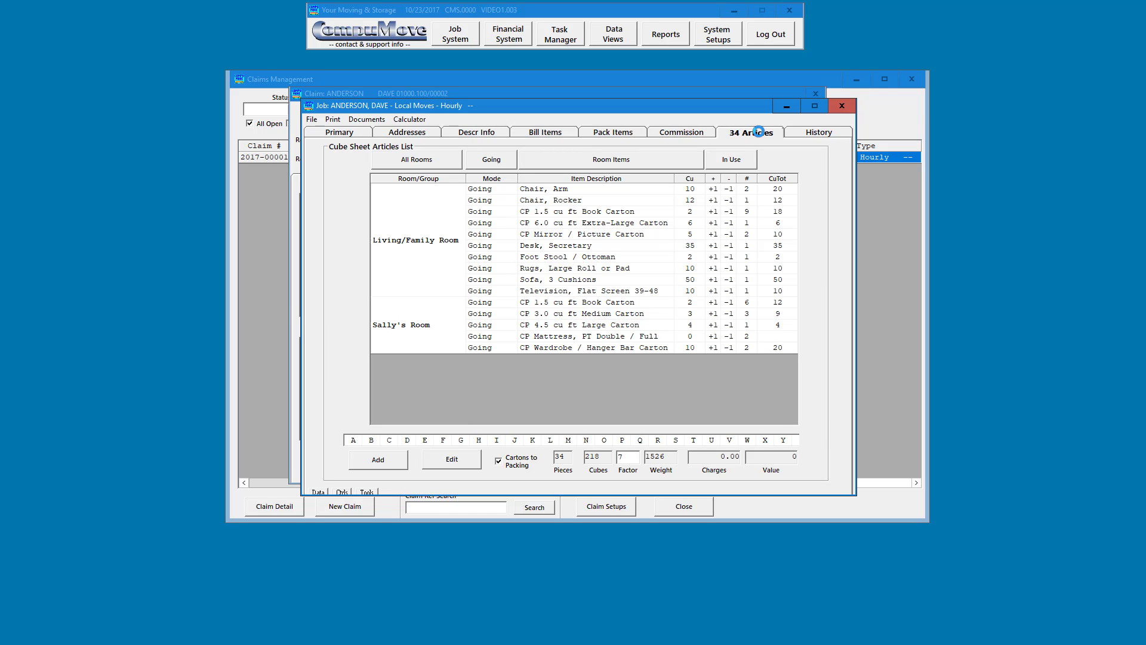
pyautogui.moveTo(618, 106); pyautogui.dragTo(692, 133)
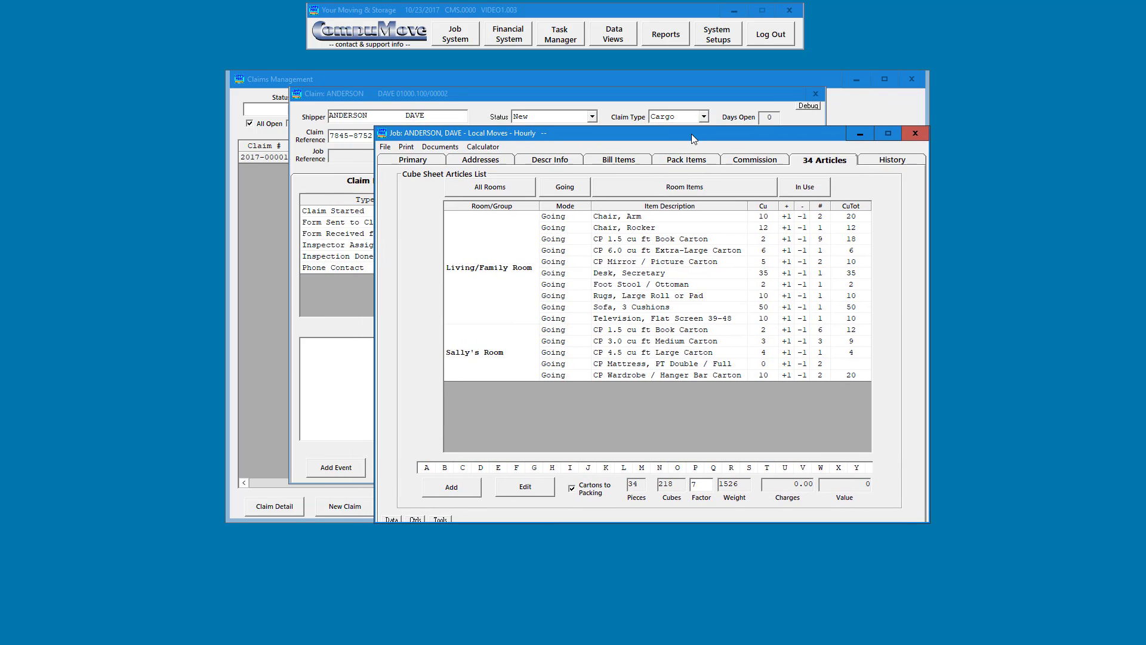
# Save and exit the linked job, and close the claim with its changes saved
pyautogui.click(385, 147)
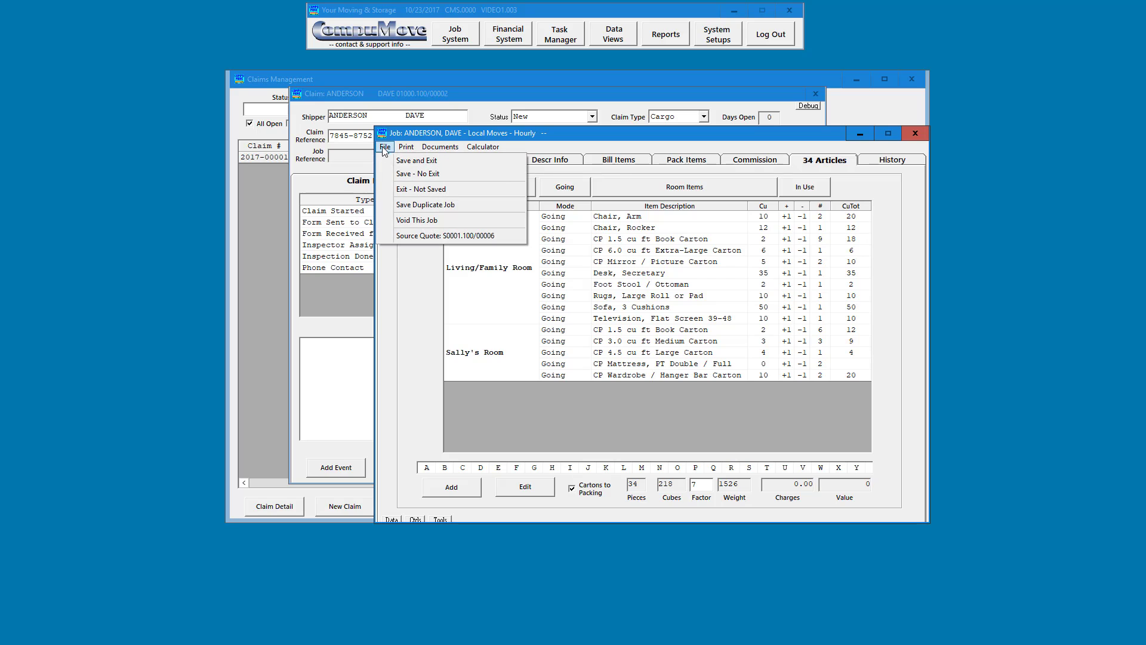
pyautogui.click(411, 162)
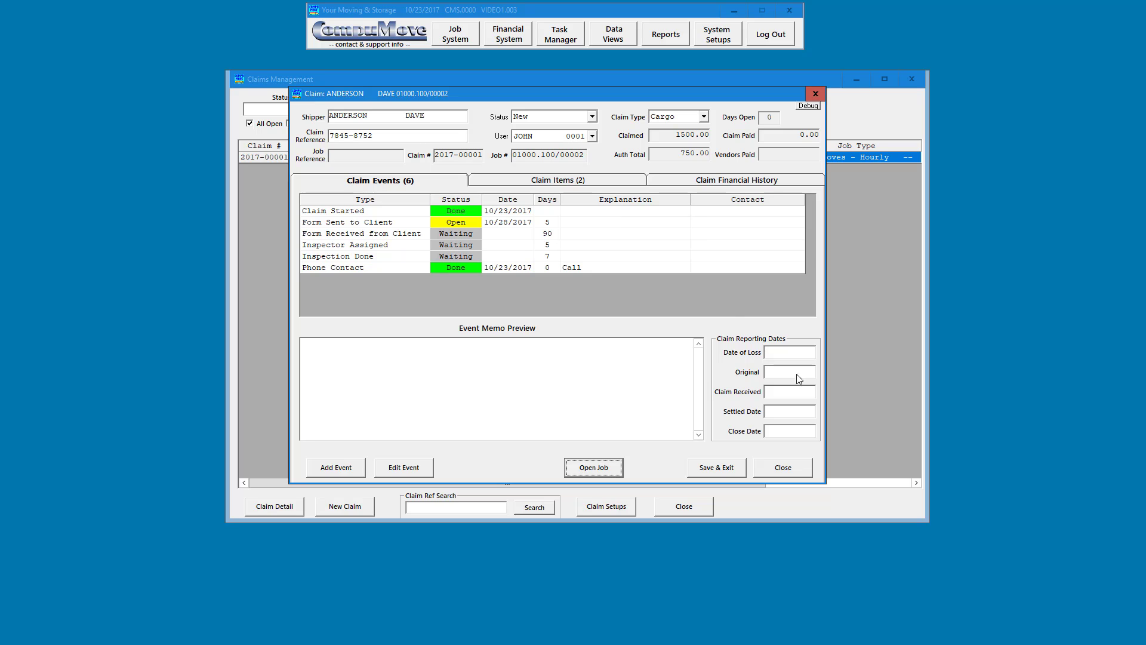
pyautogui.click(792, 469)
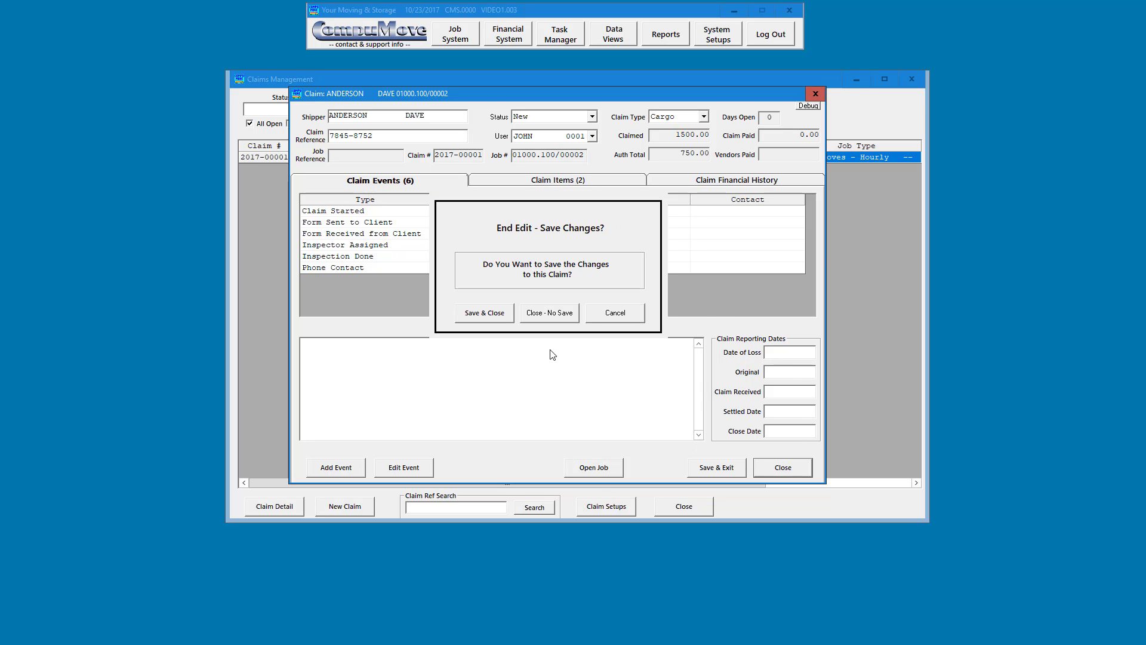
pyautogui.click(487, 313)
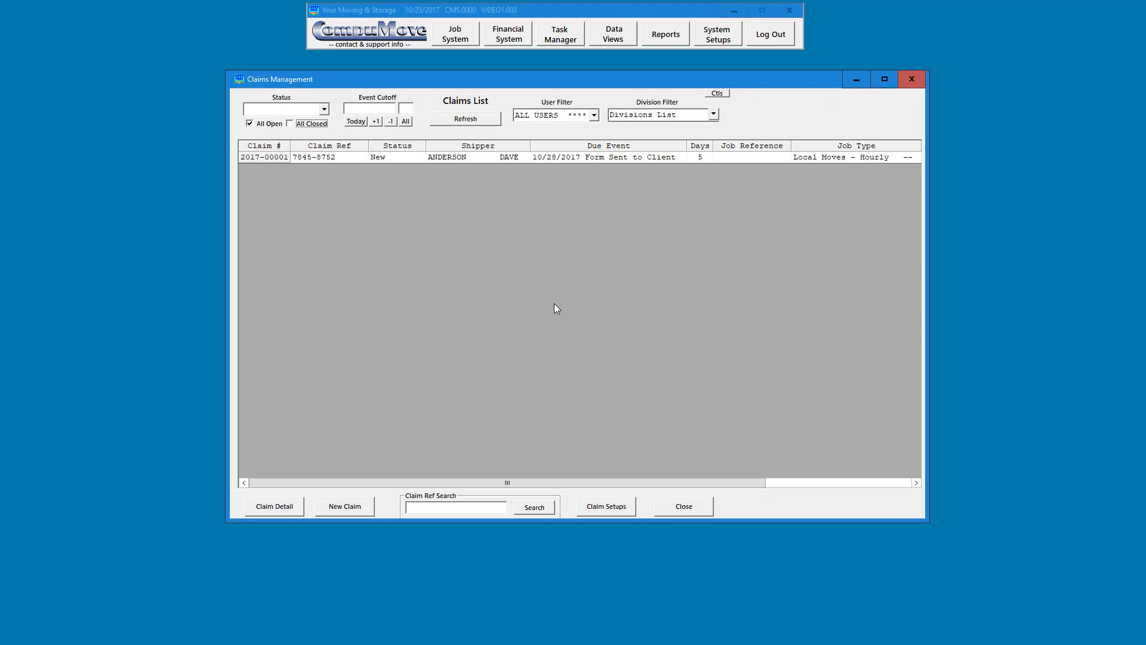